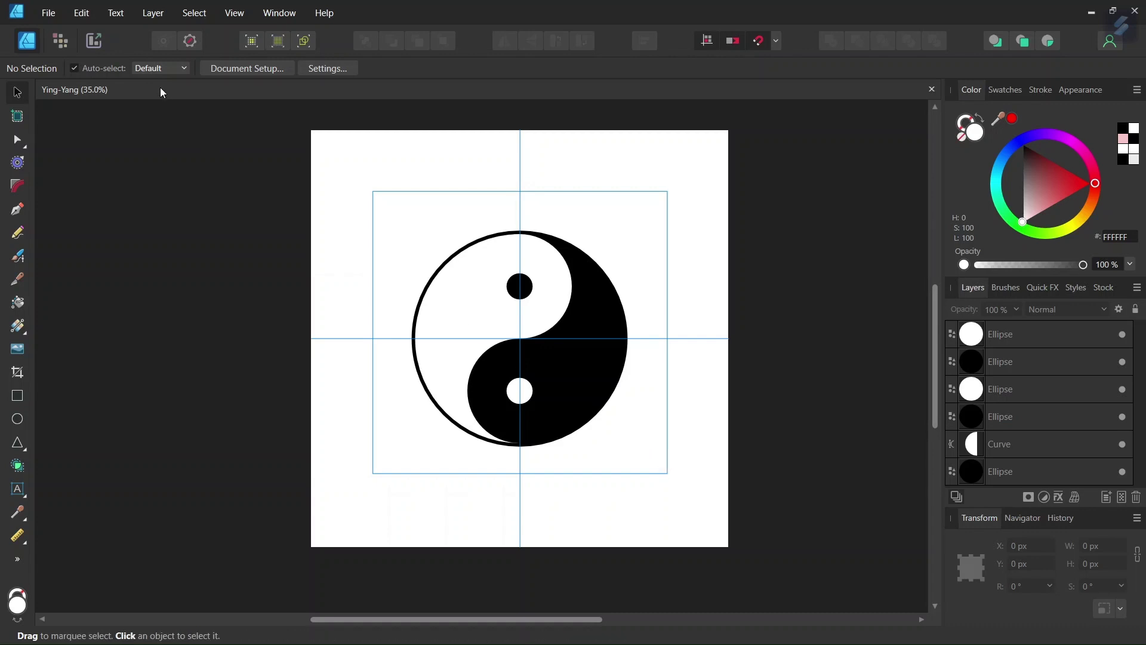
Start a new document in pixel units with a 2000 px page width and 2000 px height.
{"action": "left_click", "coordinate": [48, 15]}
{"action": "key", "text": "Escape"}
{"action": "key", "text": "ctrl+n"}
{"action": "left_click", "coordinate": [738, 428]}
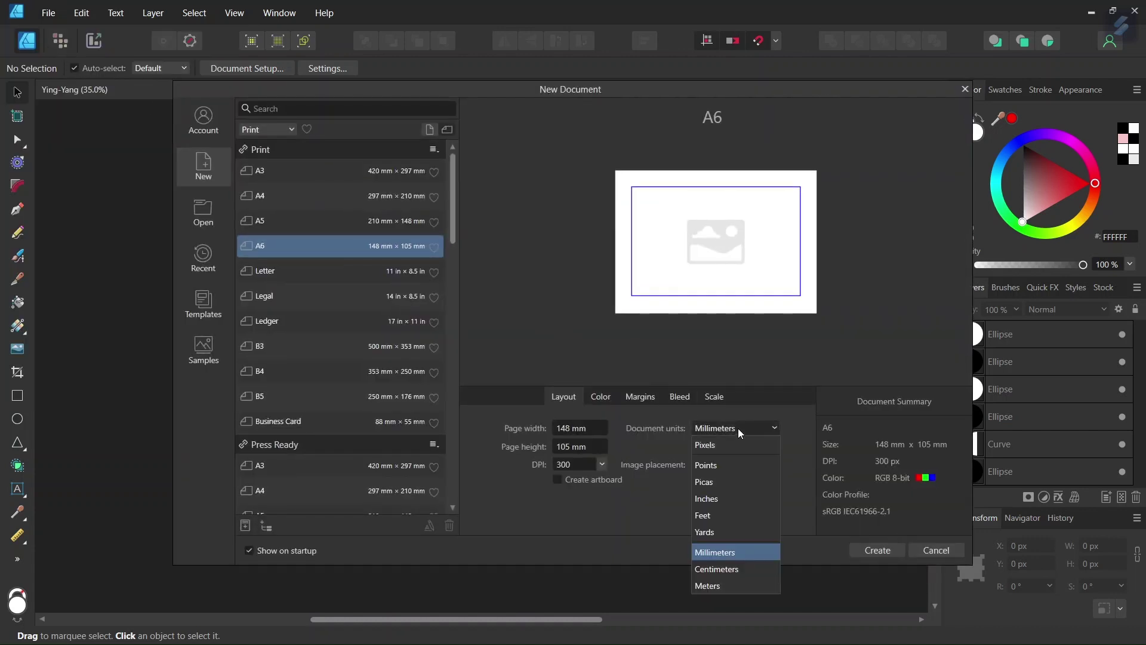
{"action": "key", "text": "Escape"}
{"action": "type", "text": "20"}
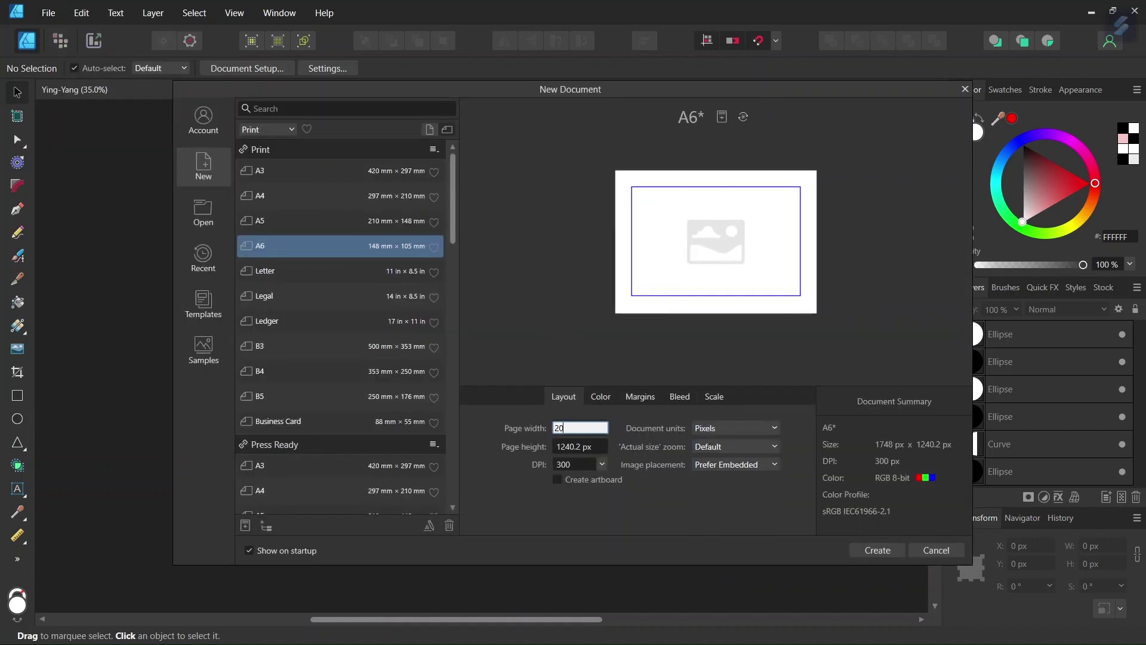
{"action": "type", "text": "00"}
{"action": "left_click", "coordinate": [570, 445]}
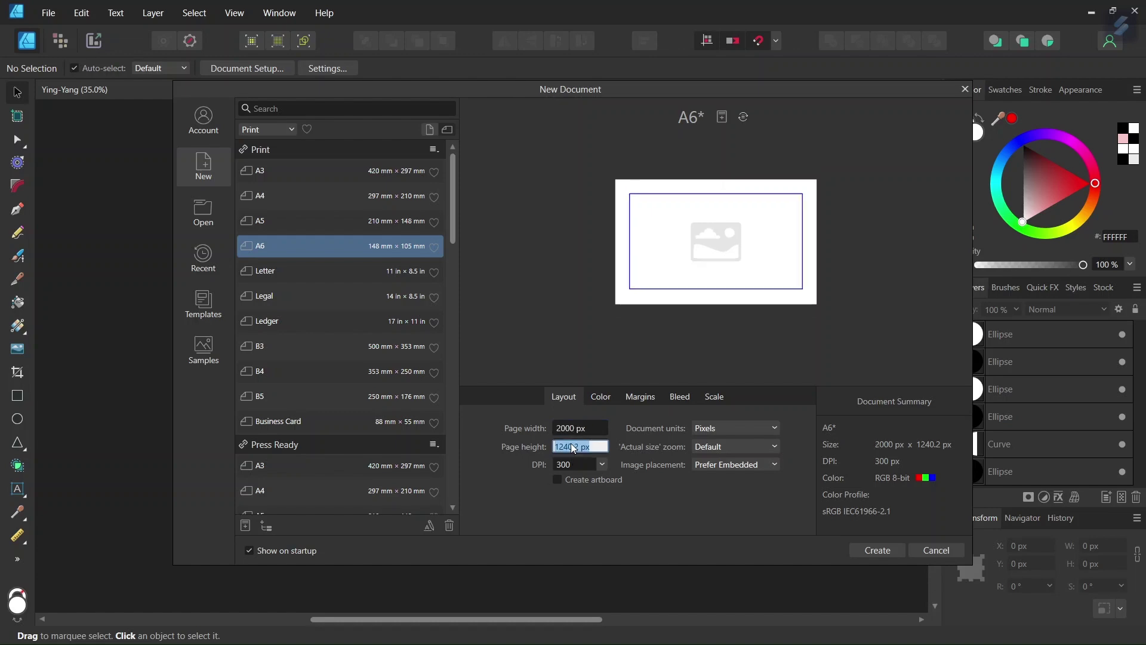
{"action": "type", "text": "2000"}
Create the 2000 px square document and add horizontal and vertical guides at 1000 px.
{"action": "left_click", "coordinate": [883, 553]}
{"action": "left_click", "coordinate": [234, 12]}
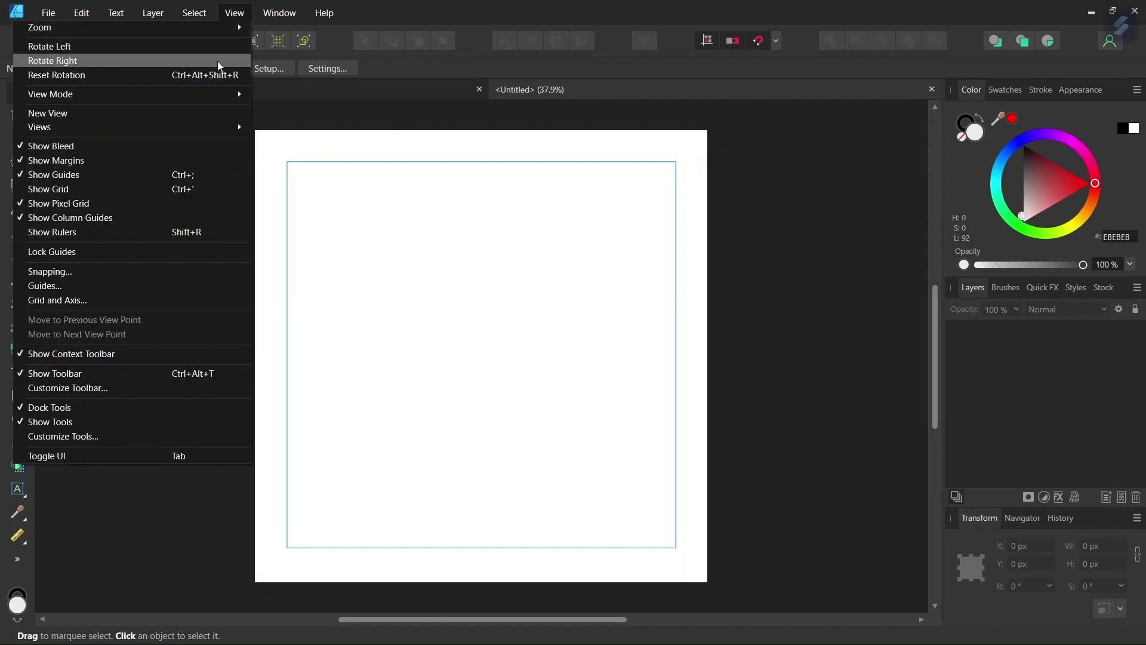
{"action": "left_click", "coordinate": [107, 287]}
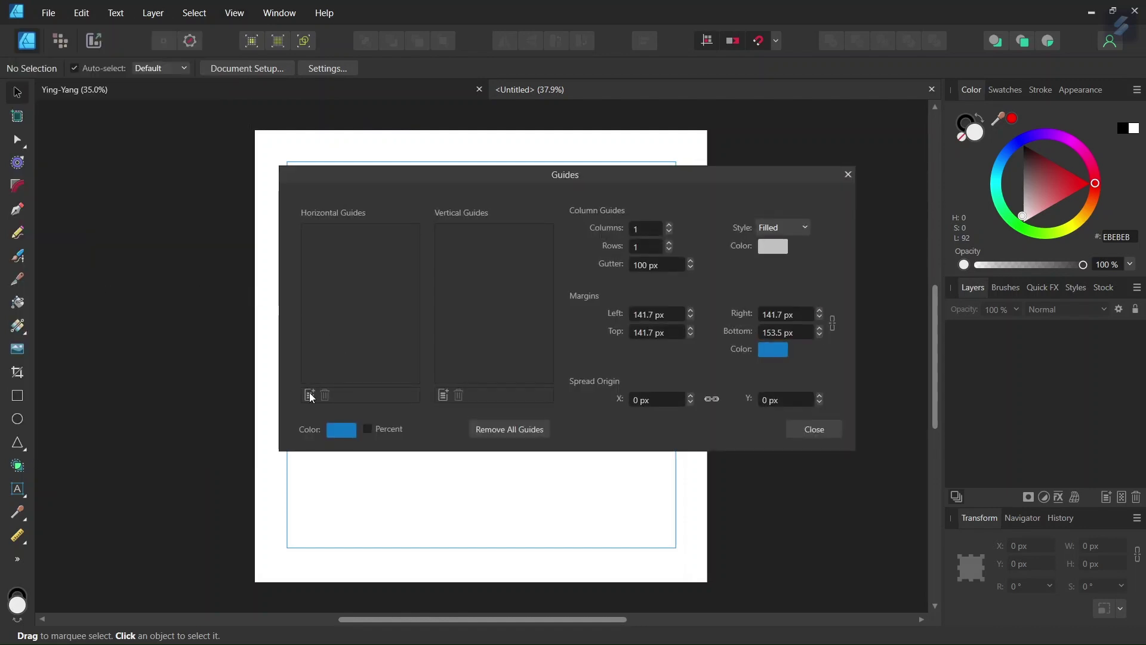
{"action": "left_click", "coordinate": [310, 395]}
{"action": "left_click", "coordinate": [442, 395]}
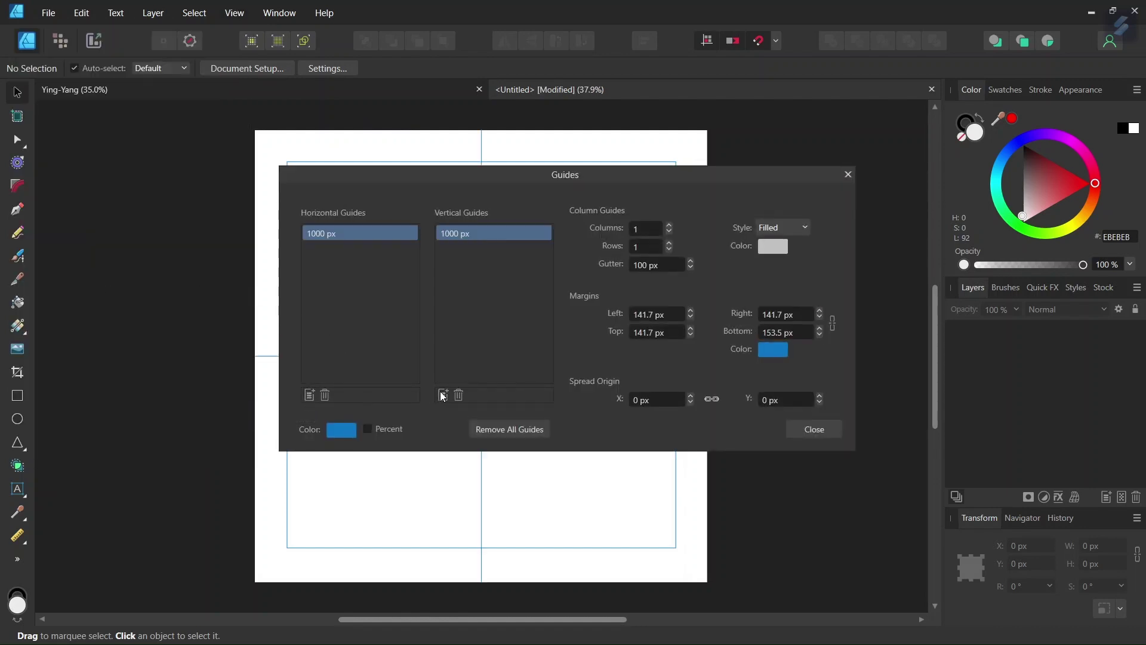
{"action": "left_click", "coordinate": [795, 436]}
{"action": "left_click", "coordinate": [17, 419]}
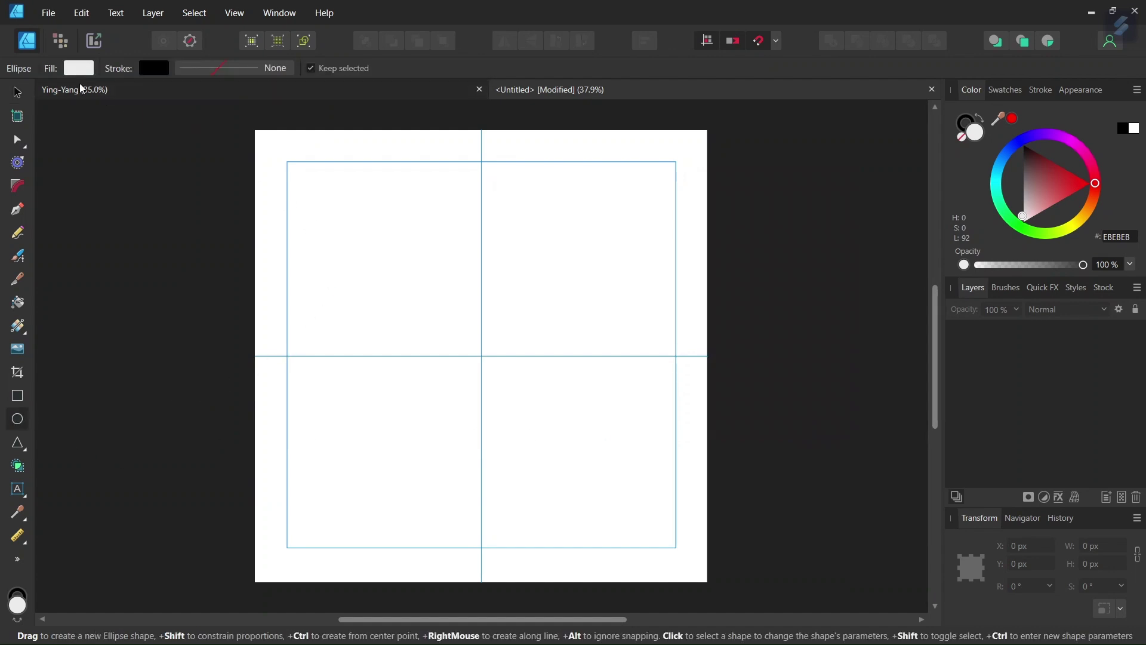
Set the shape fill to white and the stroke to none.
{"action": "left_click", "coordinate": [79, 68]}
{"action": "left_click", "coordinate": [20, 150]}
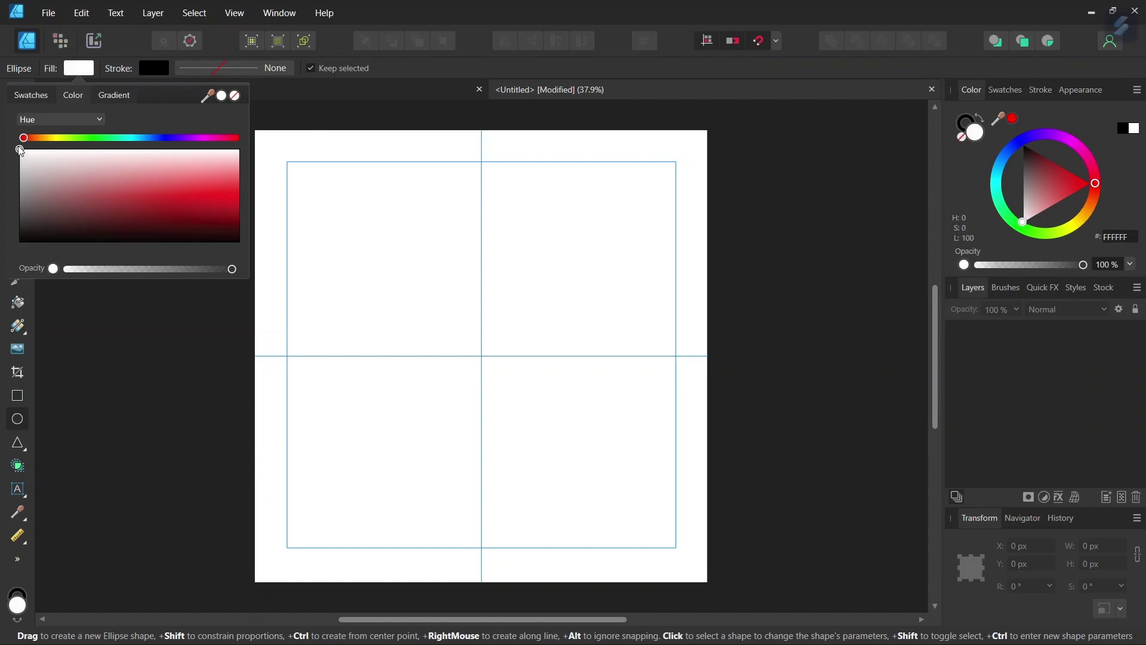
{"action": "left_click", "coordinate": [147, 68]}
{"action": "left_click", "coordinate": [165, 71]}
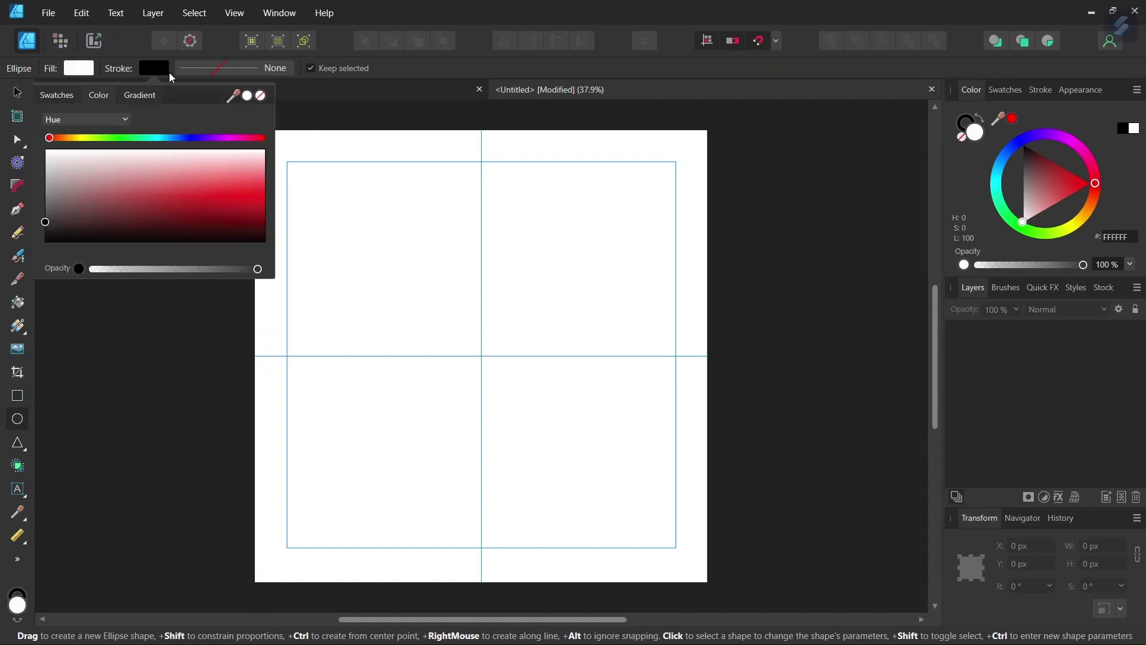
{"action": "left_click", "coordinate": [261, 97]}
Draw an 800 × 800 px circle and centre it on the guide crossing.
{"action": "left_click_drag", "start_coordinate": [383, 240], "coordinate": [511, 366]}
{"action": "left_click", "coordinate": [1104, 546]}
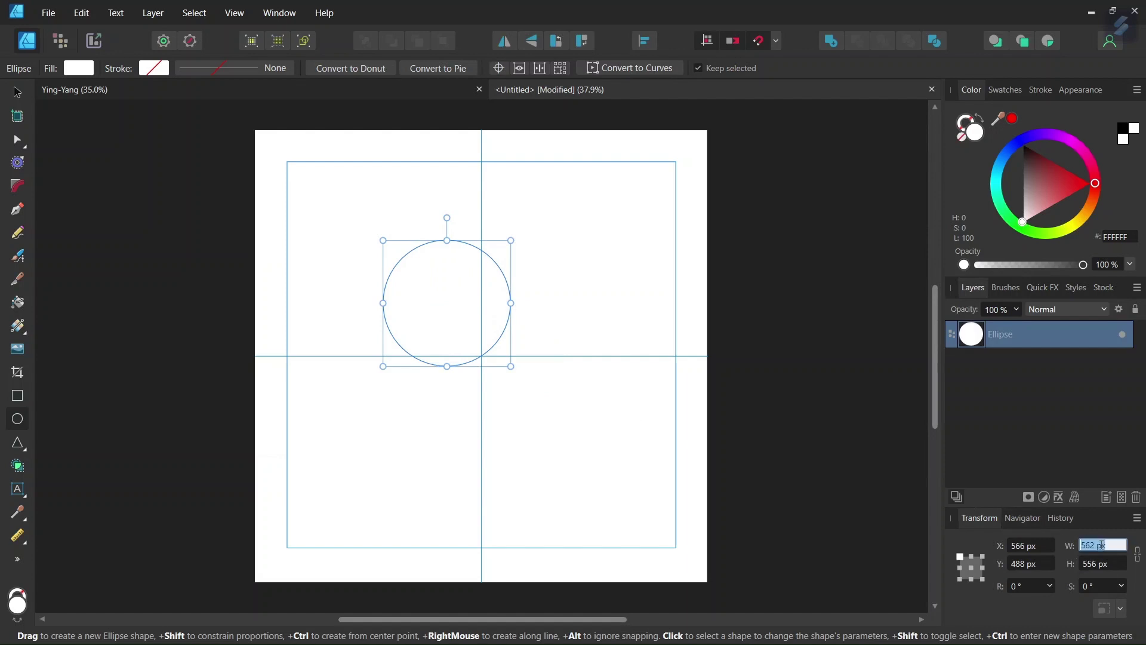
{"action": "type", "text": "800"}
{"action": "left_click", "coordinate": [1093, 563]}
{"action": "type", "text": "8"}
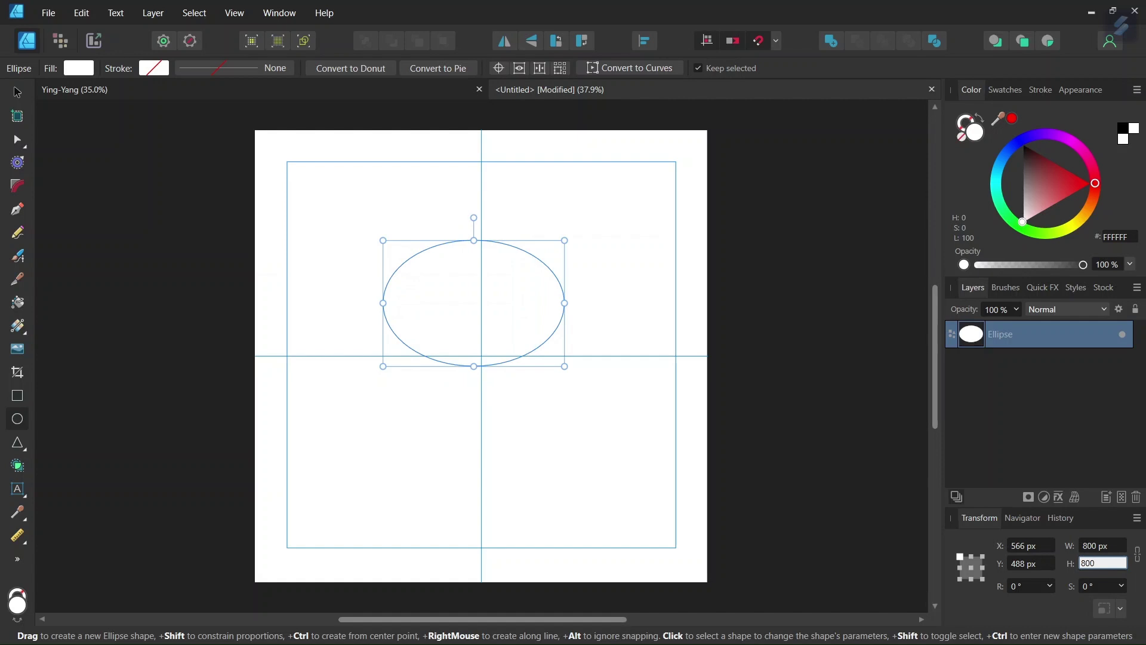
{"action": "key", "text": "Return"}
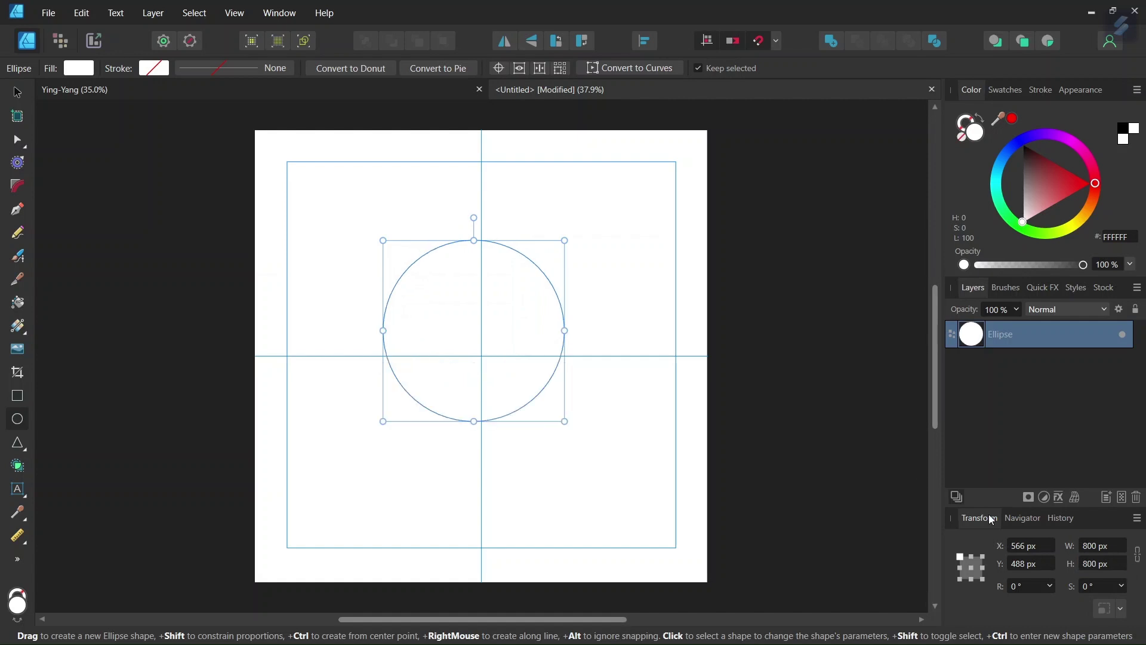
{"action": "left_click", "coordinate": [17, 92]}
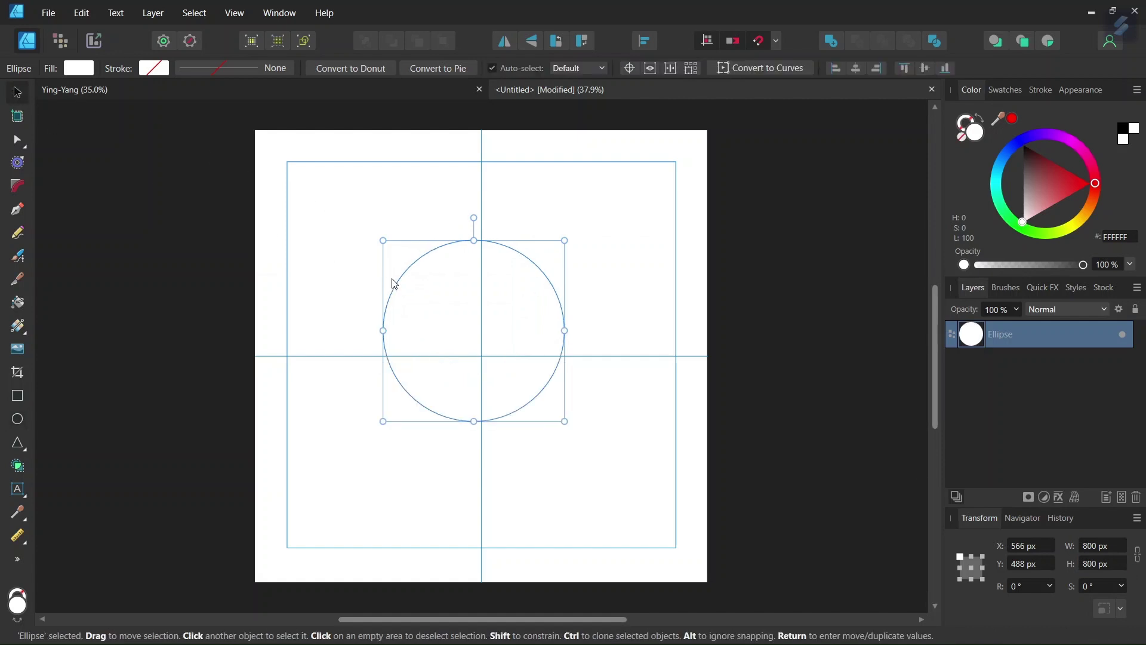
{"action": "left_click_drag", "start_coordinate": [445, 285], "coordinate": [452, 313]}
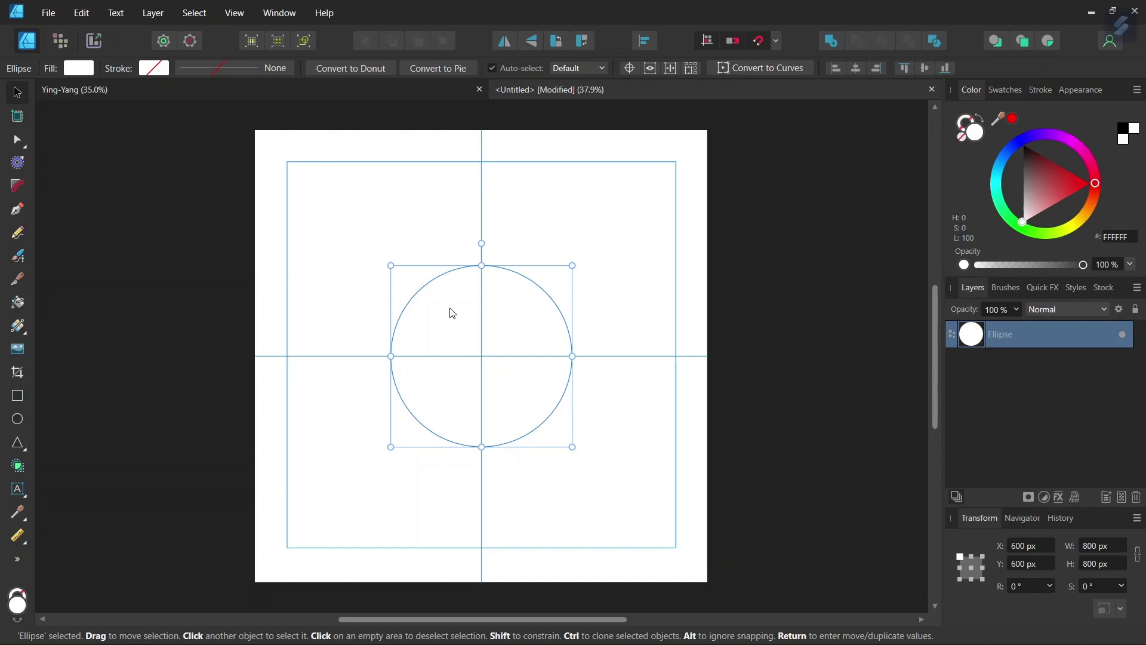
Duplicate the white circle and make the lower copy black.
{"action": "key", "text": "ctrl+j"}
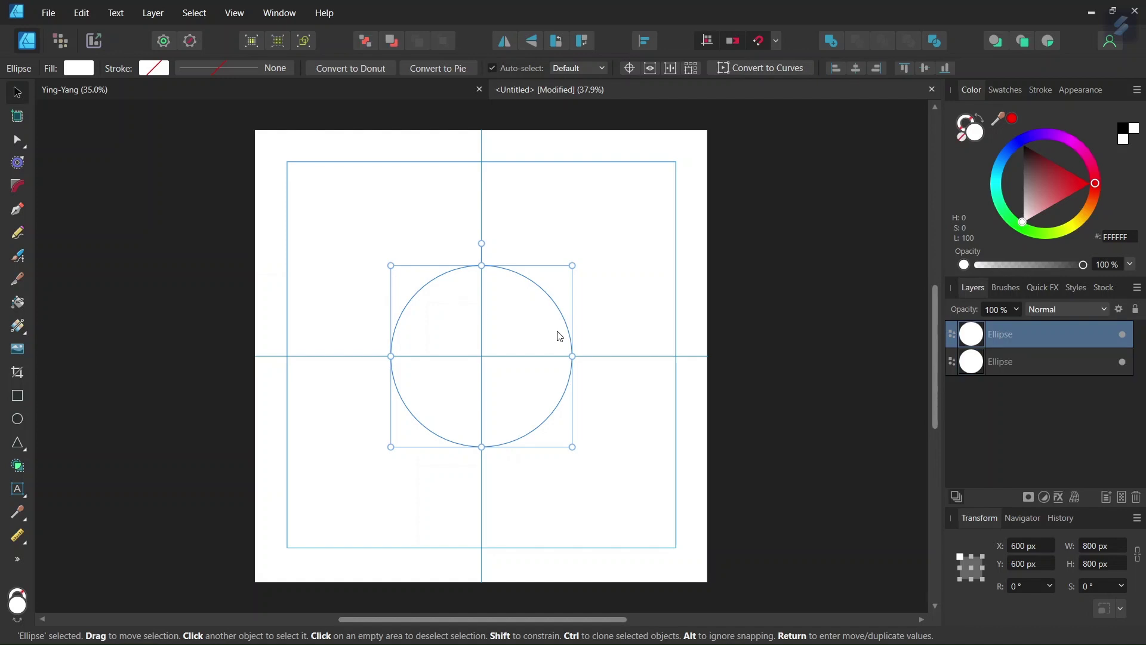
{"action": "left_click", "coordinate": [1011, 359]}
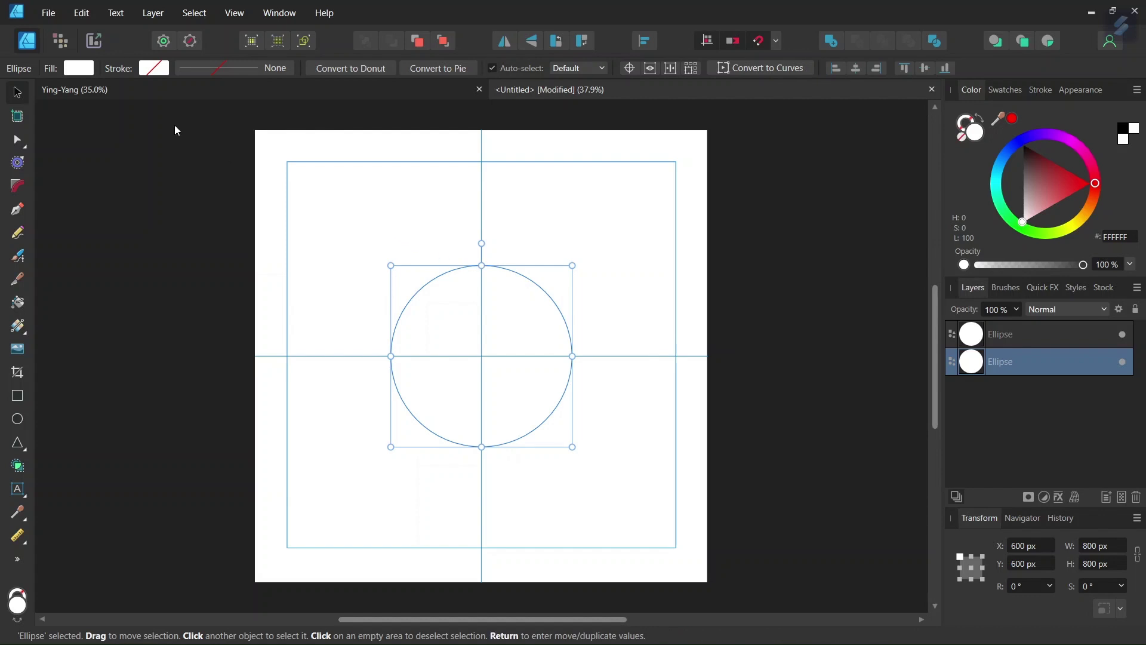
{"action": "left_click", "coordinate": [87, 70]}
{"action": "left_click_drag", "start_coordinate": [199, 181], "coordinate": [245, 250]}
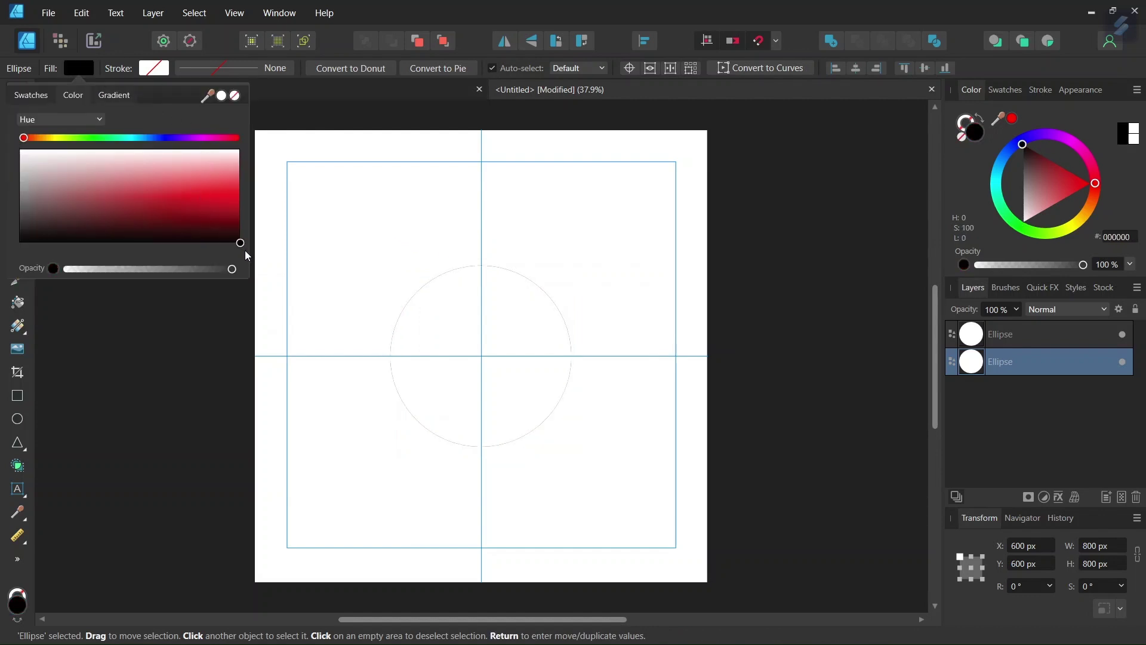
Resize the black copy to 840 × 840 px and snap it to the guide centre.
{"action": "left_click", "coordinate": [1093, 546]}
{"action": "type", "text": "840"}
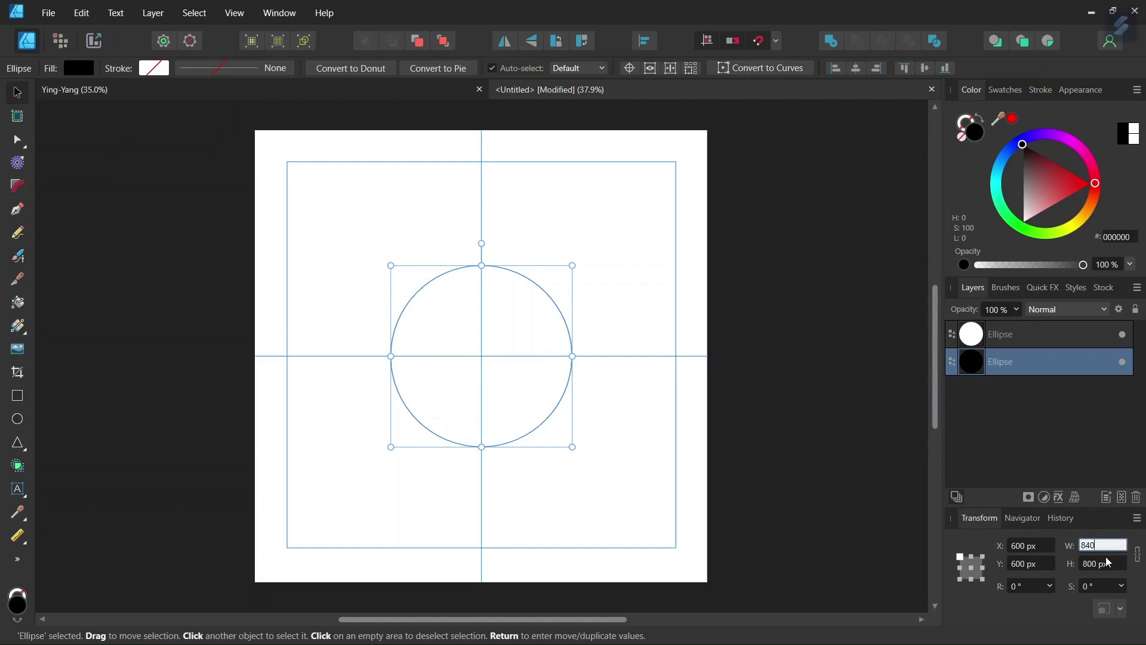
{"action": "key", "text": "Return"}
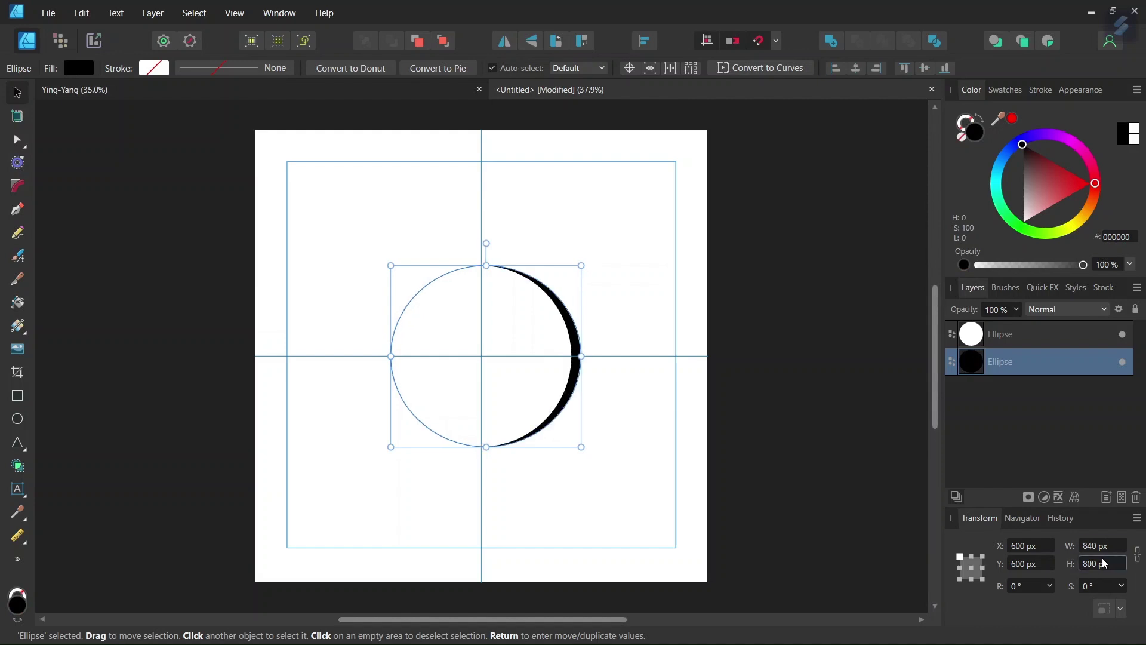
{"action": "type", "text": "840"}
{"action": "key", "text": "Return"}
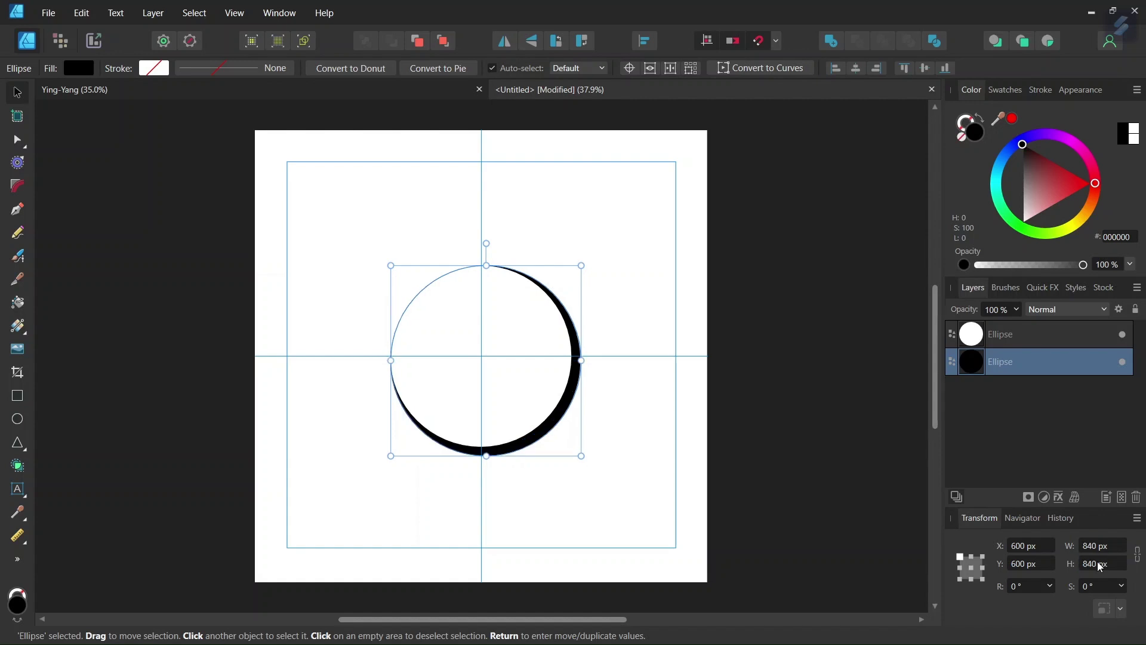
{"action": "left_click_drag", "start_coordinate": [570, 295], "coordinate": [564, 288]}
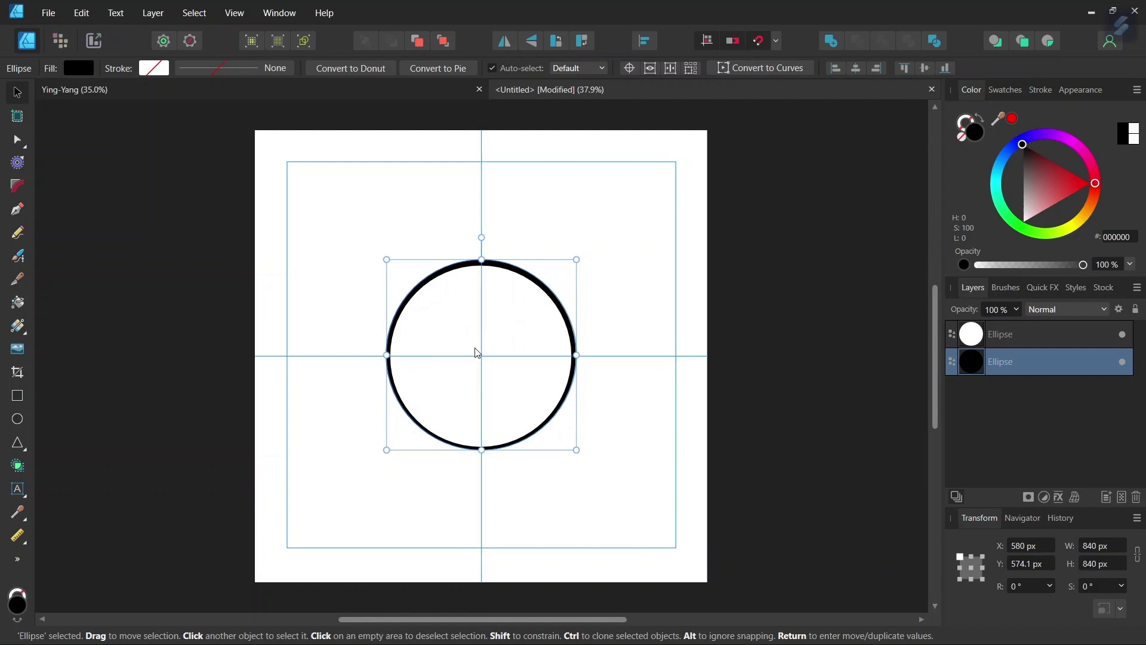
{"action": "scroll", "coordinate": [477, 349], "scroll_direction": "up", "scroll_amount": 2}
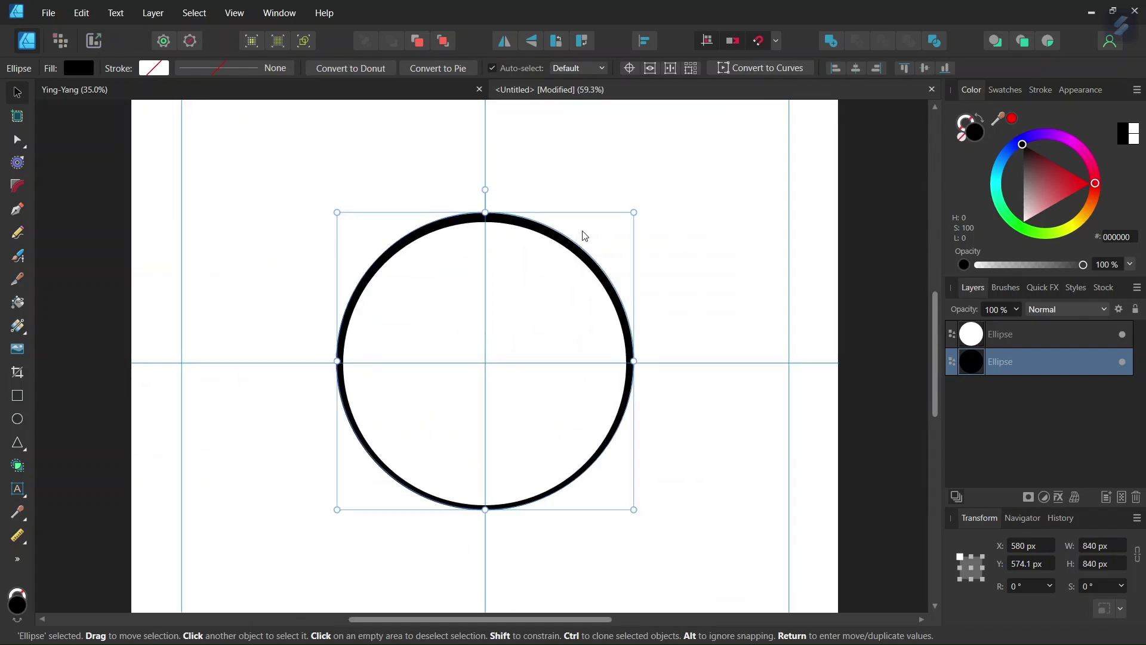
{"action": "left_click_drag", "start_coordinate": [584, 236], "coordinate": [585, 239]}
Draw a 400 × 400 px black circle and move it into the ring's lower half.
{"action": "left_click", "coordinate": [300, 259]}
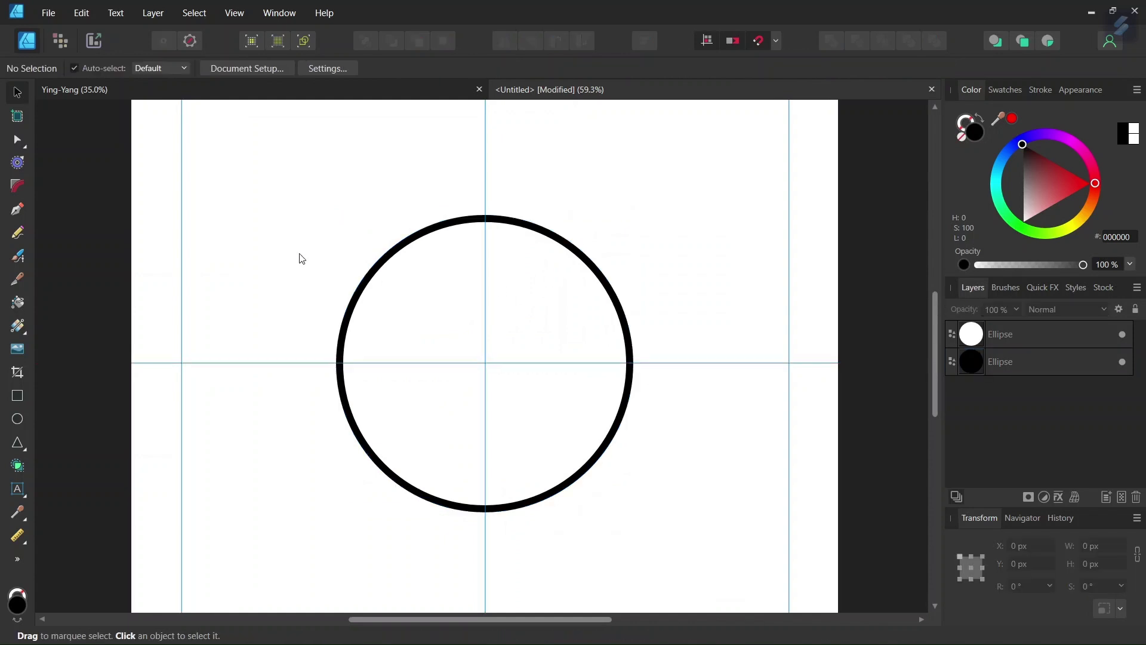
{"action": "left_click", "coordinate": [17, 419]}
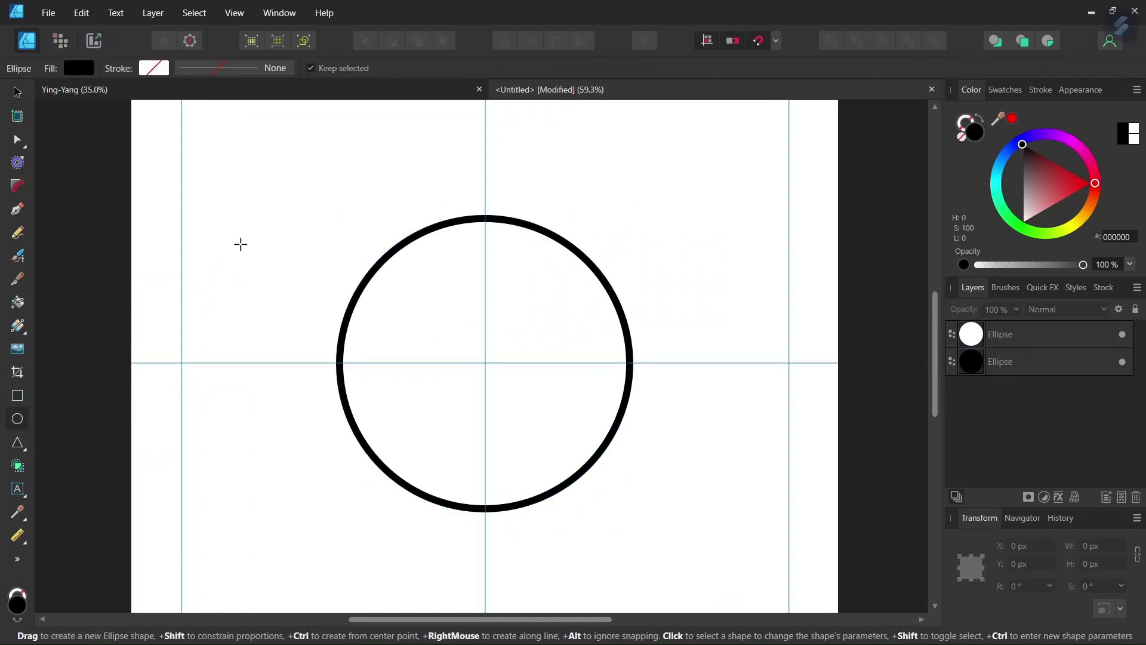
{"action": "left_click_drag", "start_coordinate": [228, 205], "coordinate": [287, 262]}
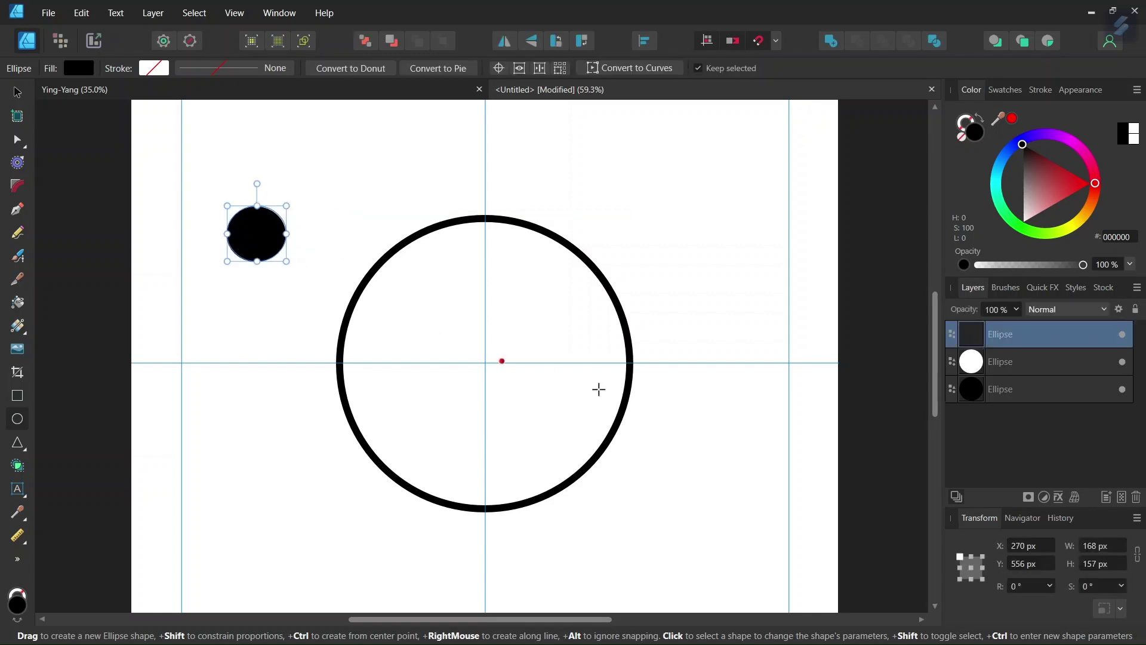
{"action": "left_click", "coordinate": [1108, 549]}
{"action": "type", "text": "4"}
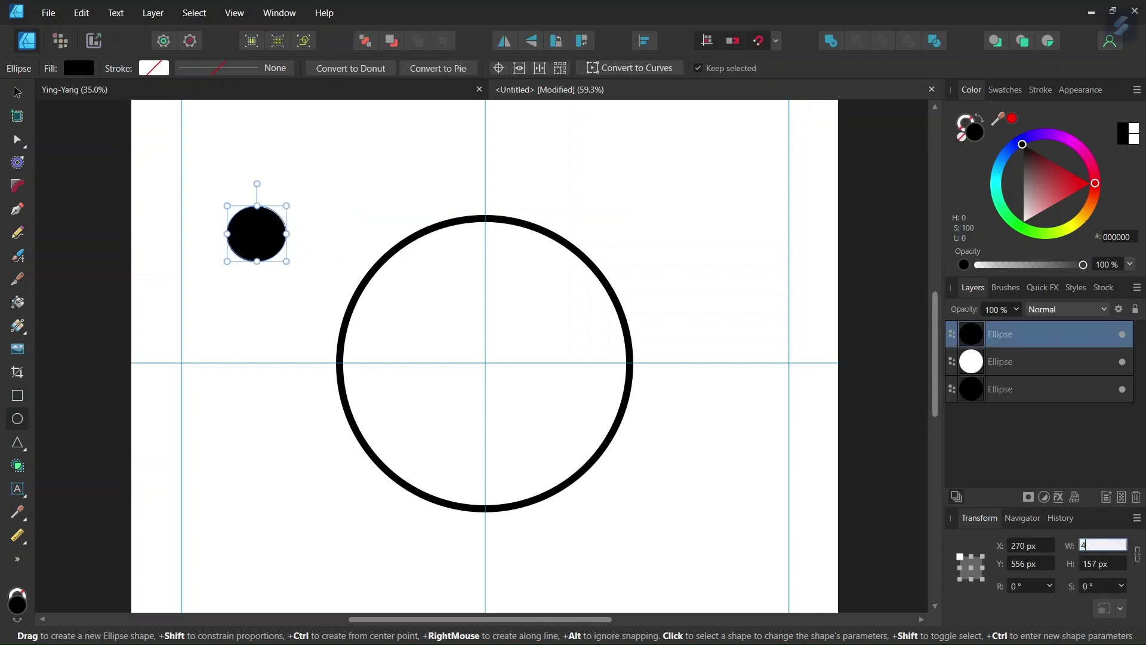
{"action": "type", "text": "00"}
{"action": "left_click", "coordinate": [1103, 565]}
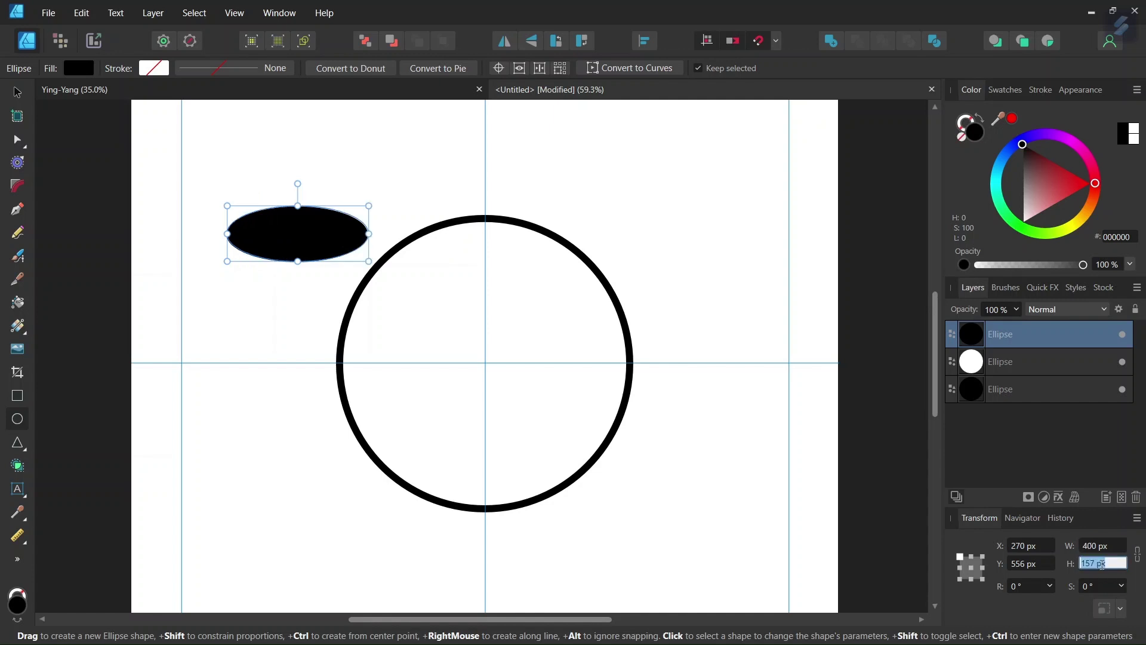
{"action": "type", "text": "400"}
{"action": "key", "text": "Return"}
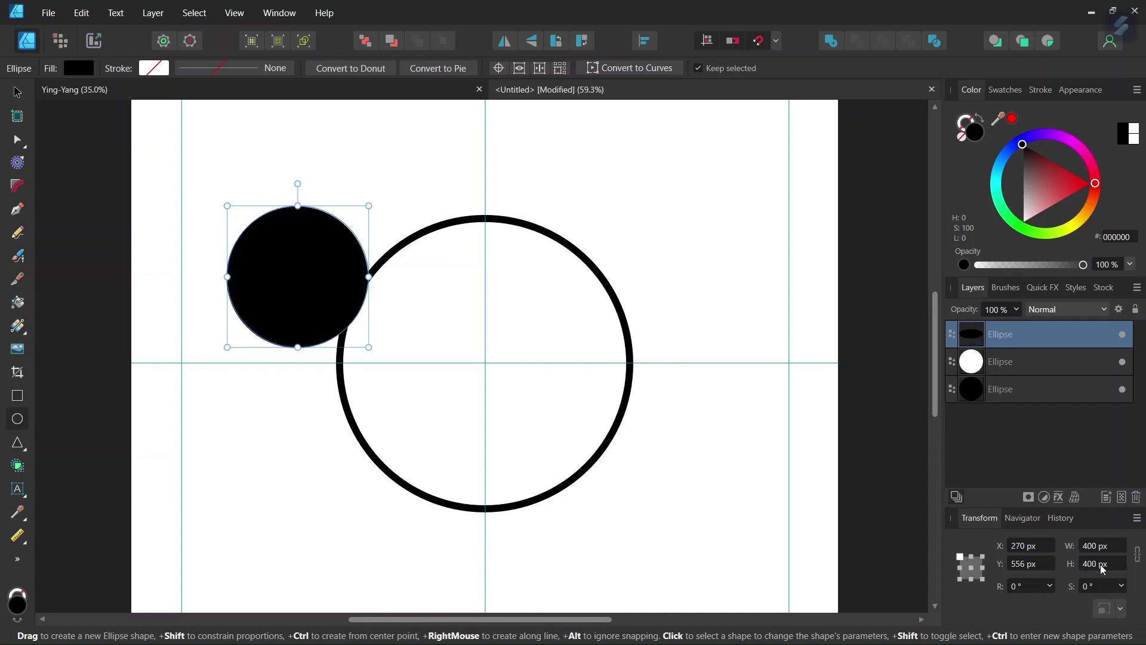
{"action": "left_click", "coordinate": [17, 93]}
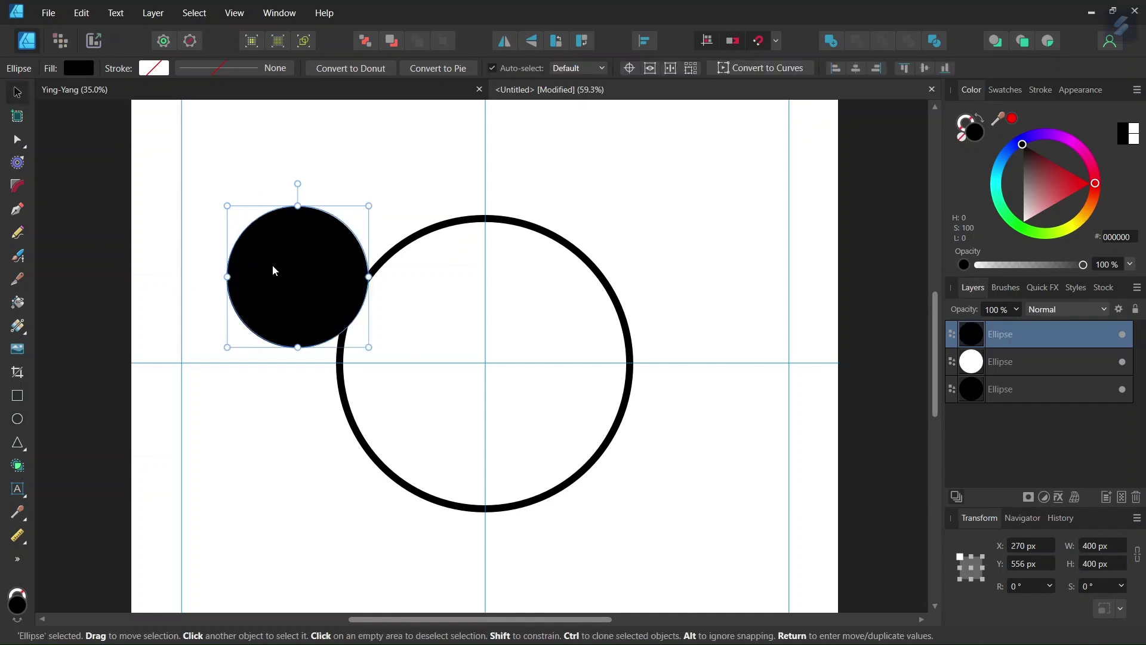
{"action": "left_click_drag", "start_coordinate": [279, 272], "coordinate": [471, 419]}
Align the circle's top with the centre, then duplicate it and move the copy up.
{"action": "scroll", "coordinate": [468, 413], "scroll_direction": "up", "scroll_amount": 4}
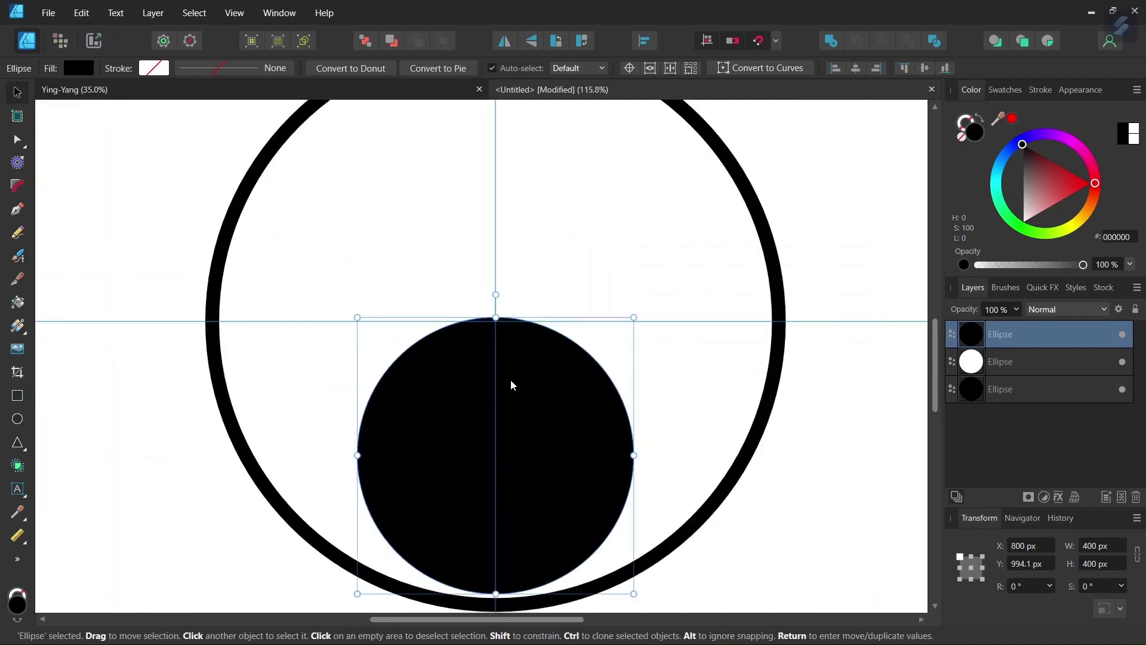
{"action": "left_click_drag", "start_coordinate": [512, 382], "coordinate": [514, 384]}
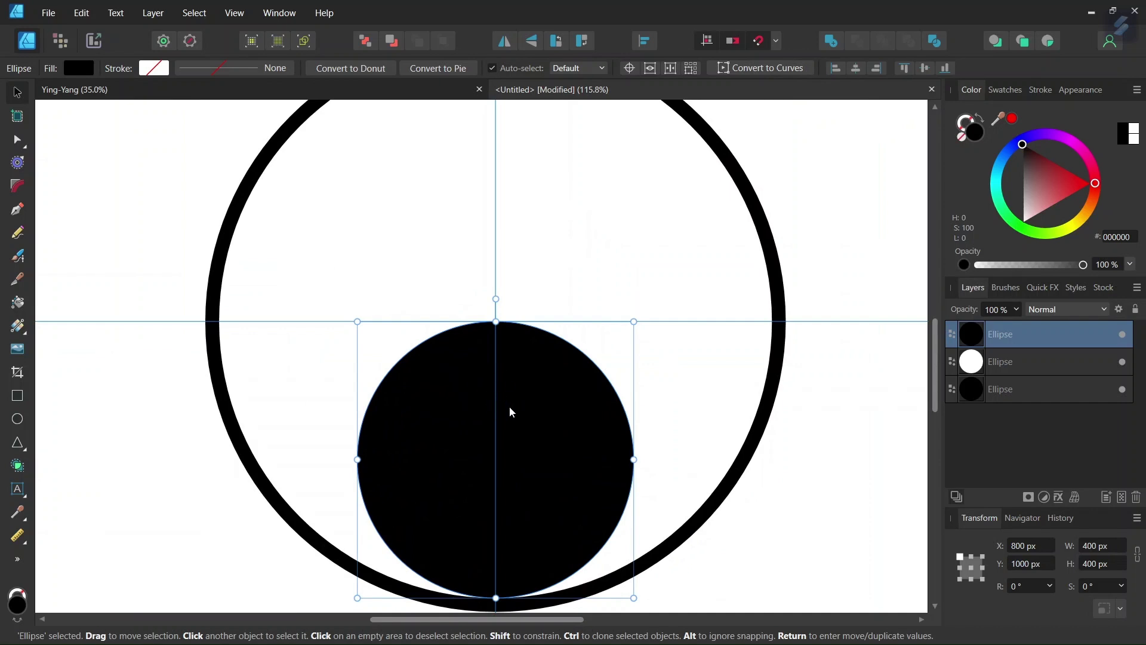
{"action": "scroll", "coordinate": [512, 411], "scroll_direction": "down", "scroll_amount": 2}
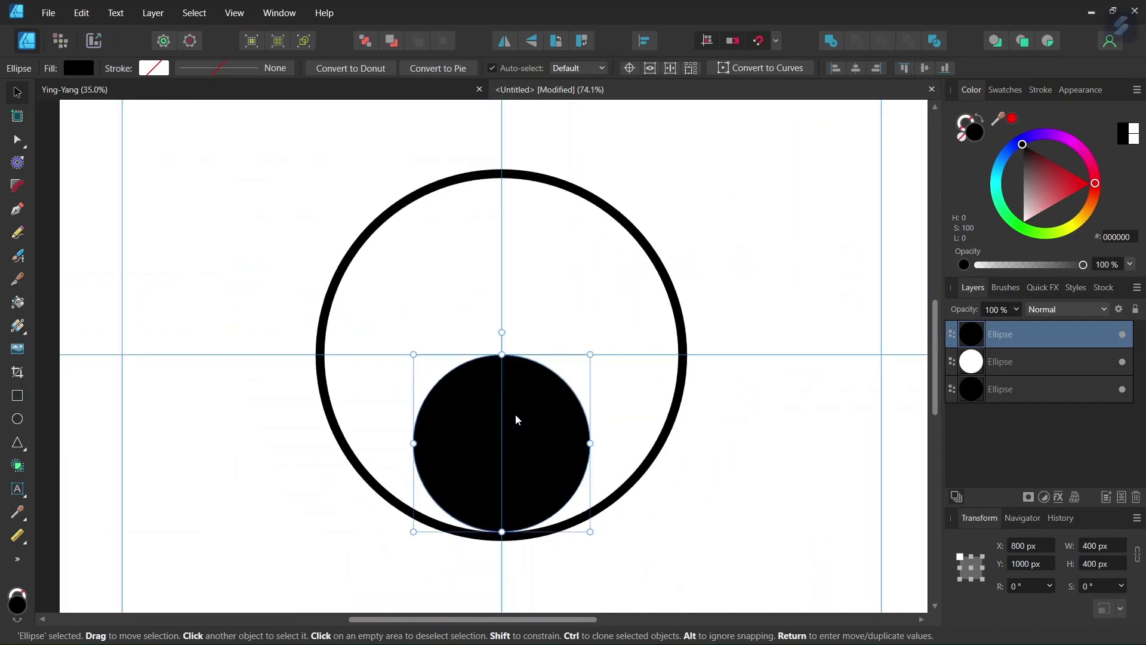
{"action": "key", "text": "ctrl+j"}
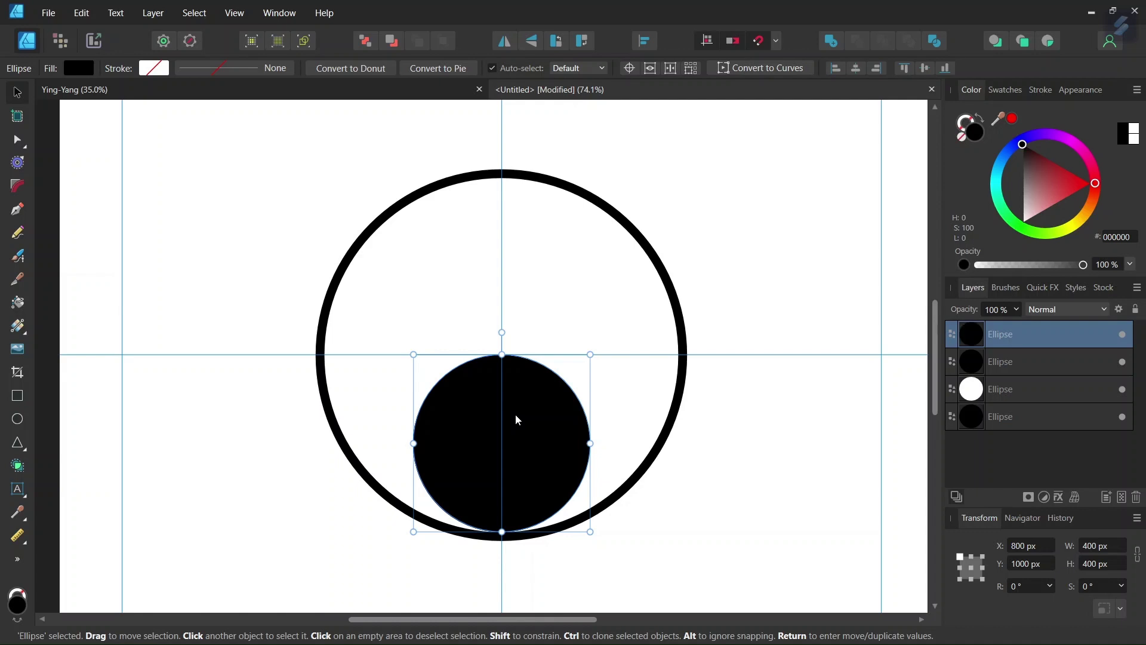
{"action": "left_click_drag", "start_coordinate": [517, 419], "coordinate": [514, 240]}
Change the upper circle's fill to white.
{"action": "scroll", "coordinate": [510, 308], "scroll_direction": "up", "scroll_amount": 5}
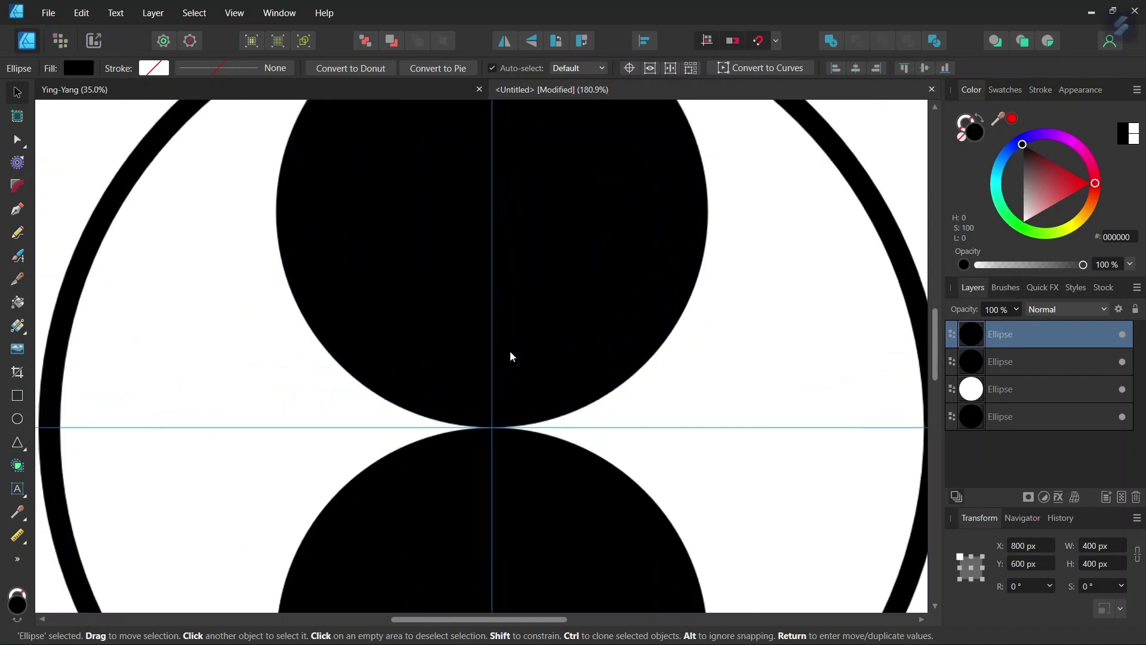
{"action": "scroll", "coordinate": [515, 436], "scroll_direction": "down", "scroll_amount": 3}
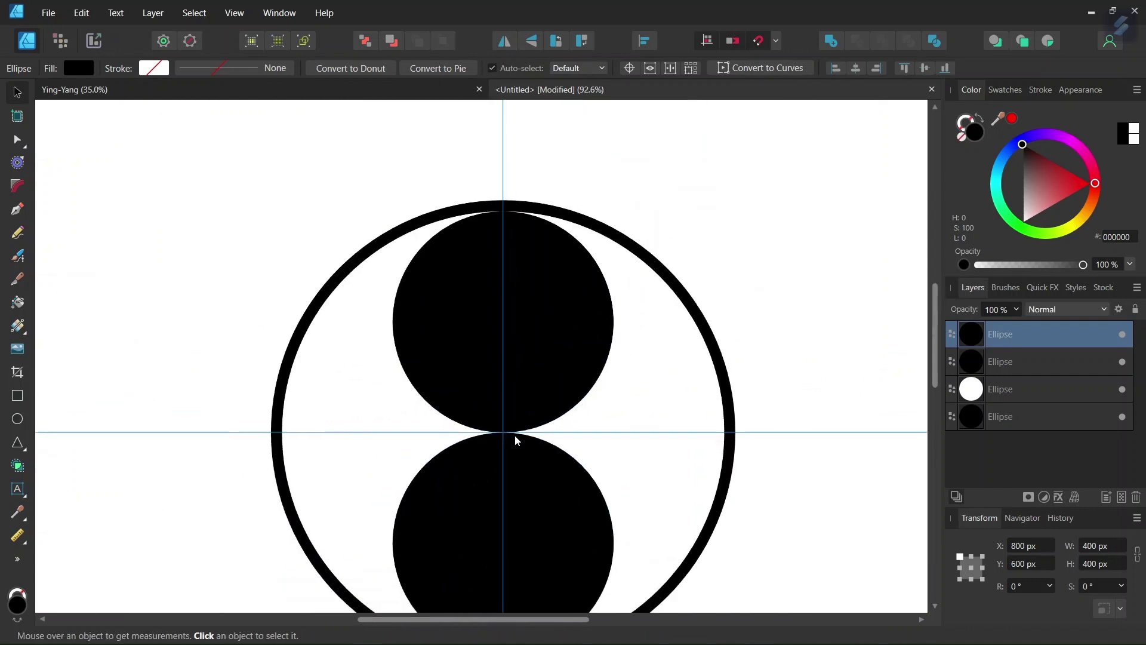
{"action": "scroll", "coordinate": [512, 434], "scroll_direction": "down", "scroll_amount": 1}
{"action": "left_click", "coordinate": [89, 67]}
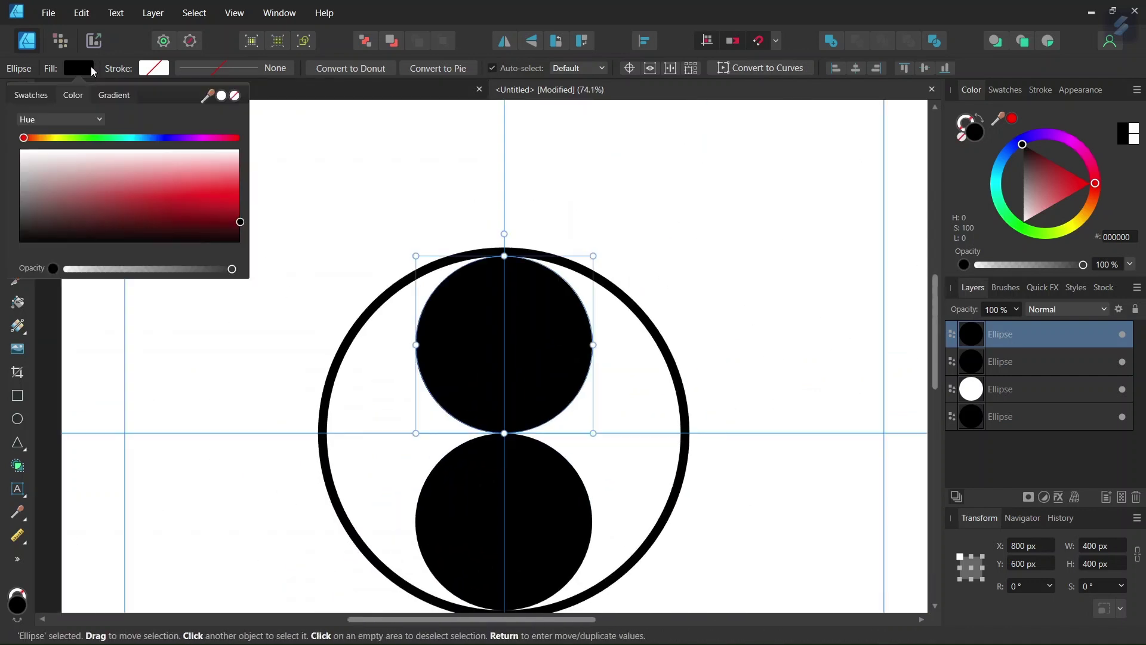
{"action": "left_click_drag", "start_coordinate": [80, 175], "coordinate": [19, 150]}
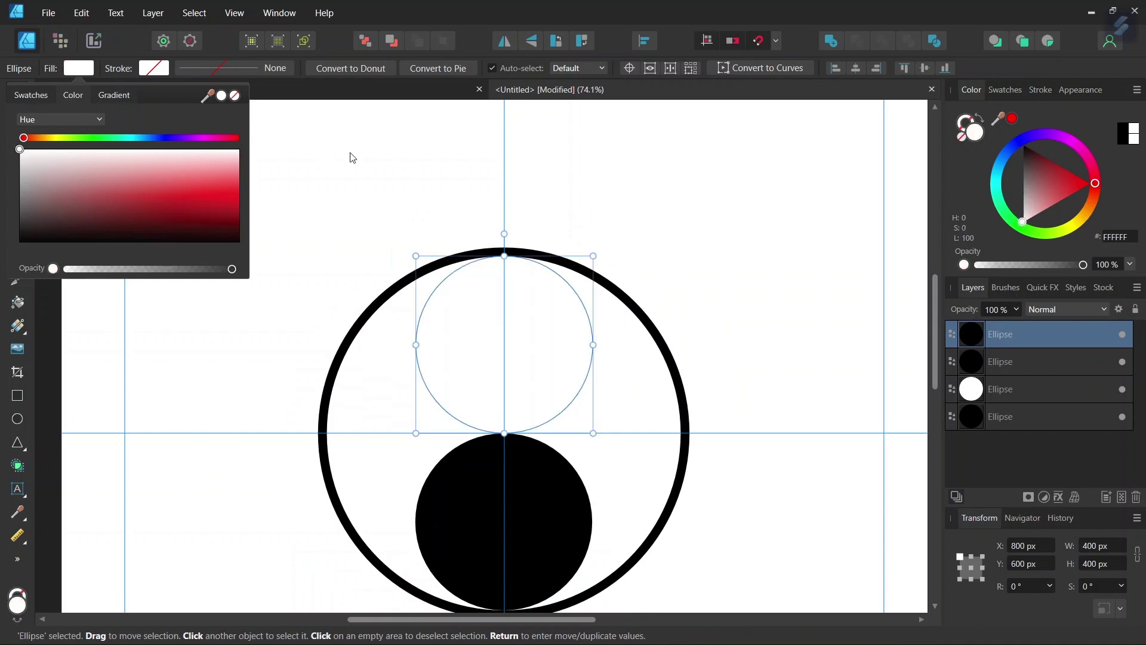
{"action": "left_click", "coordinate": [320, 197]}
{"action": "scroll", "coordinate": [230, 307], "scroll_direction": "down", "scroll_amount": 1}
Draw a 100 × 100 px white dot centred inside the lower black circle.
{"action": "key", "text": "m"}
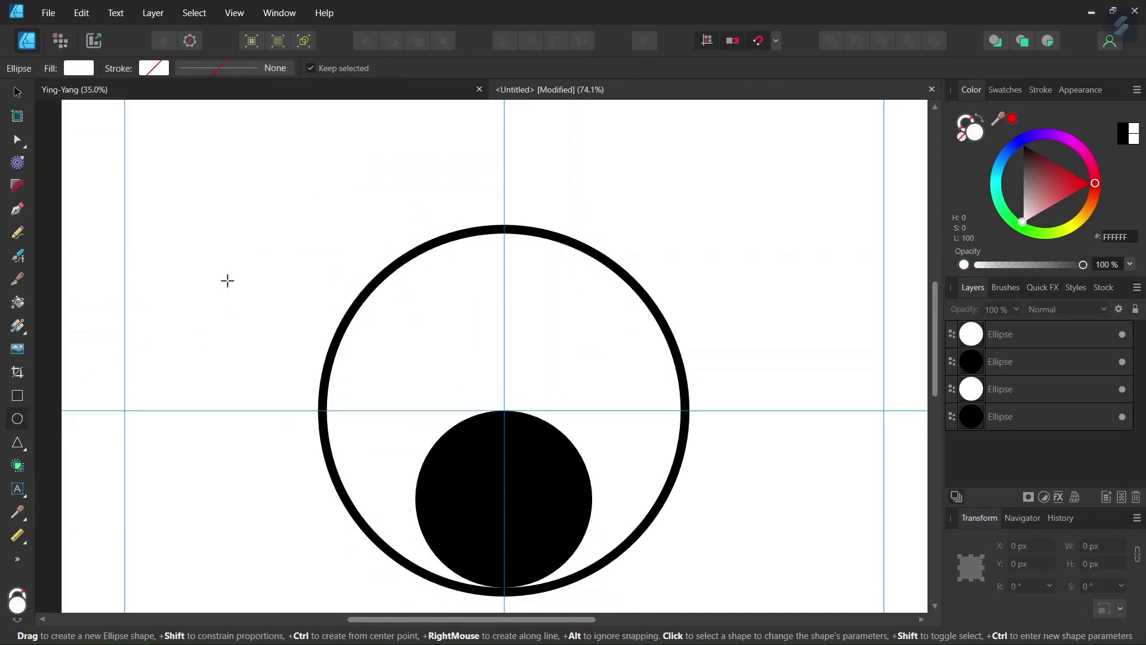
{"action": "left_click_drag", "start_coordinate": [215, 181], "coordinate": [256, 213]}
{"action": "type", "text": "100"}
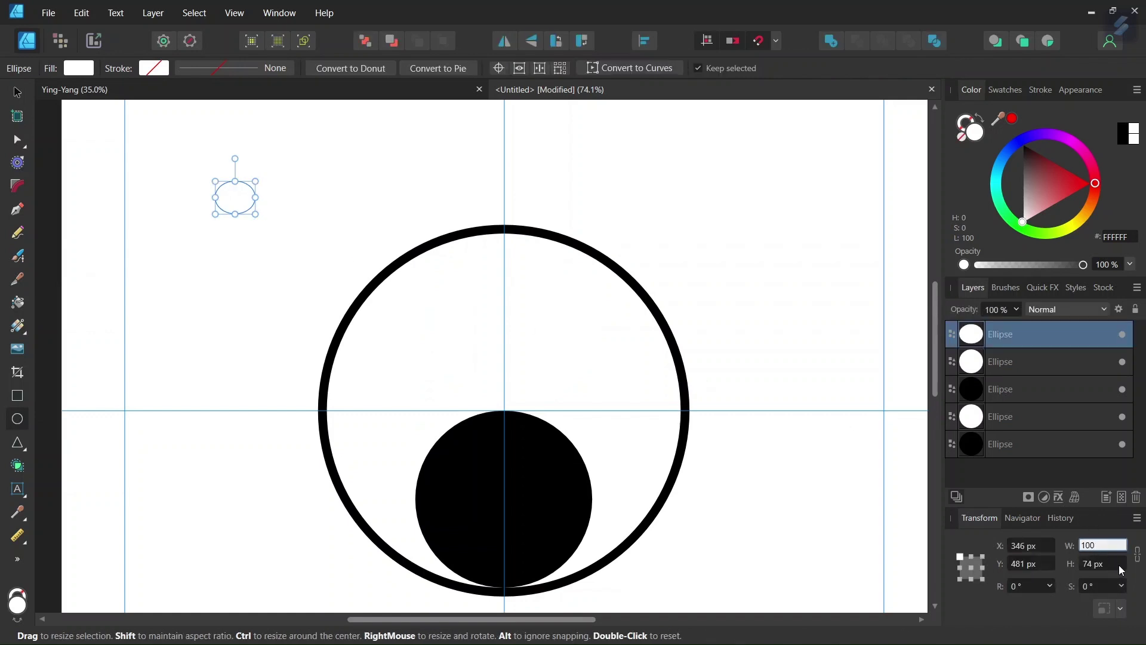
{"action": "left_click", "coordinate": [1098, 562]}
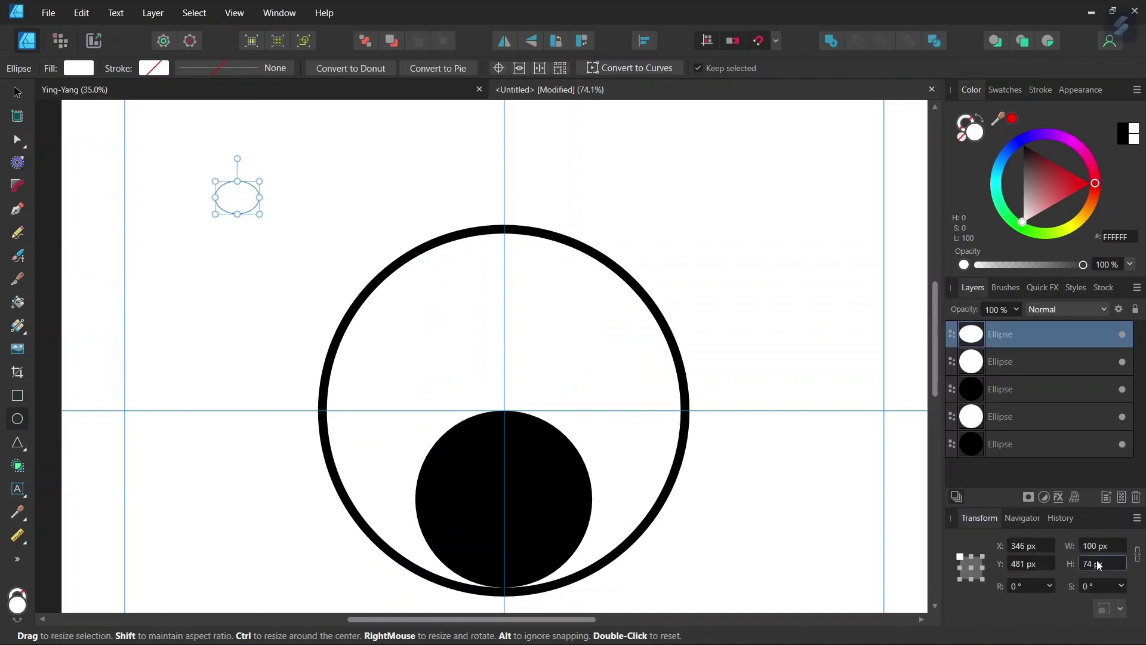
{"action": "type", "text": "100"}
{"action": "key", "text": "Return"}
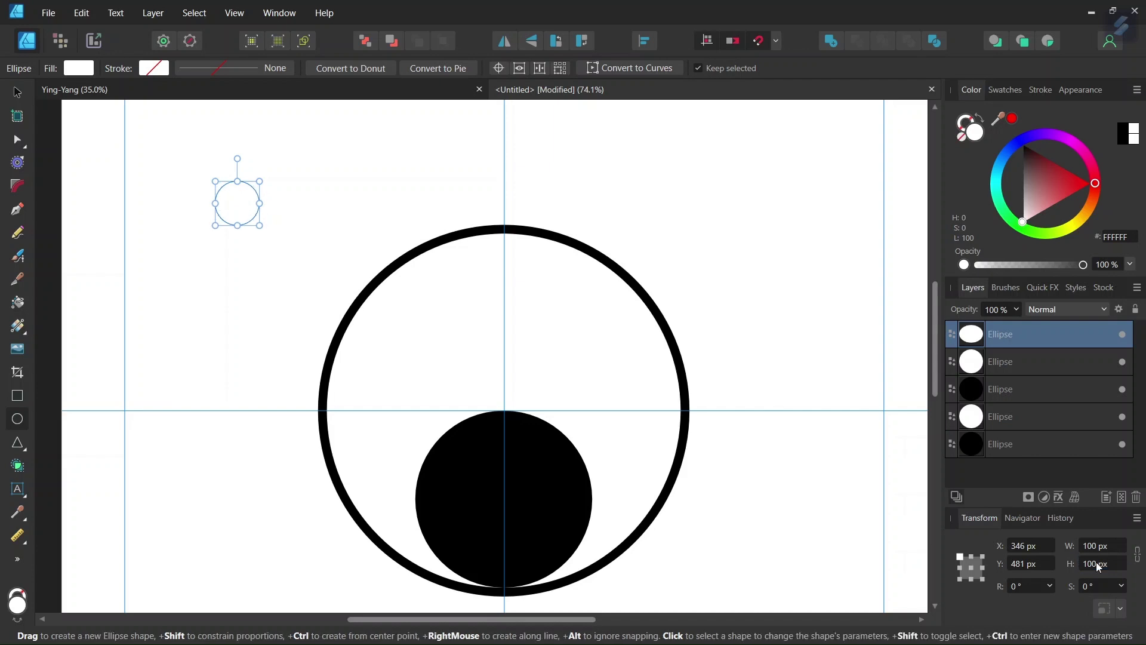
{"action": "left_click", "coordinate": [16, 93]}
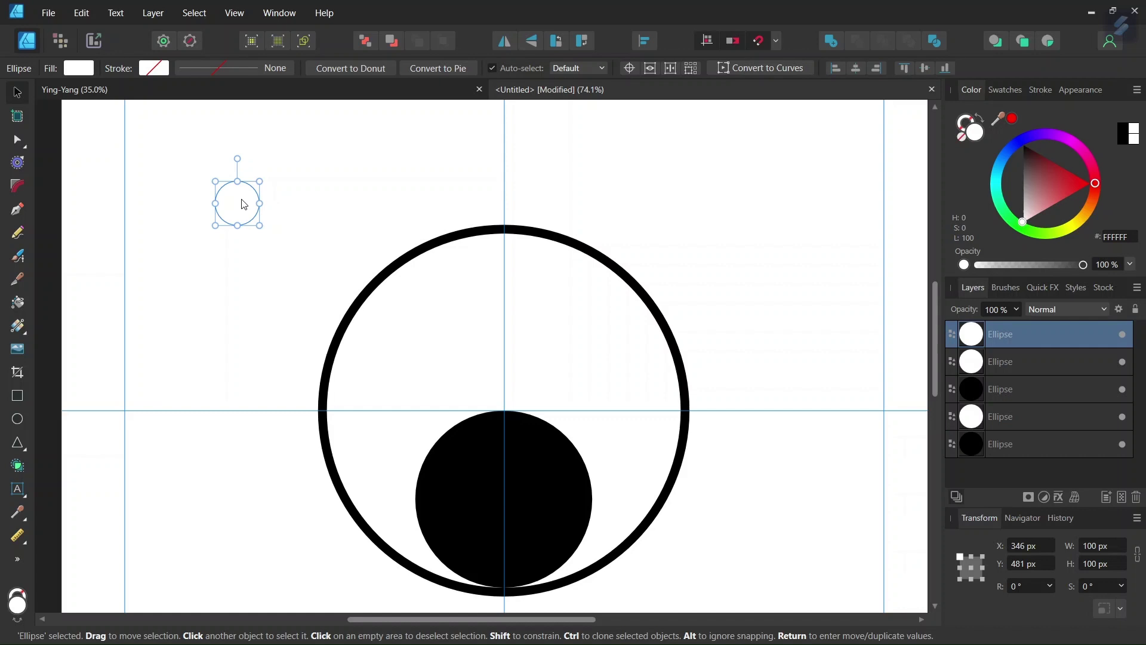
{"action": "left_click_drag", "start_coordinate": [245, 204], "coordinate": [511, 501]}
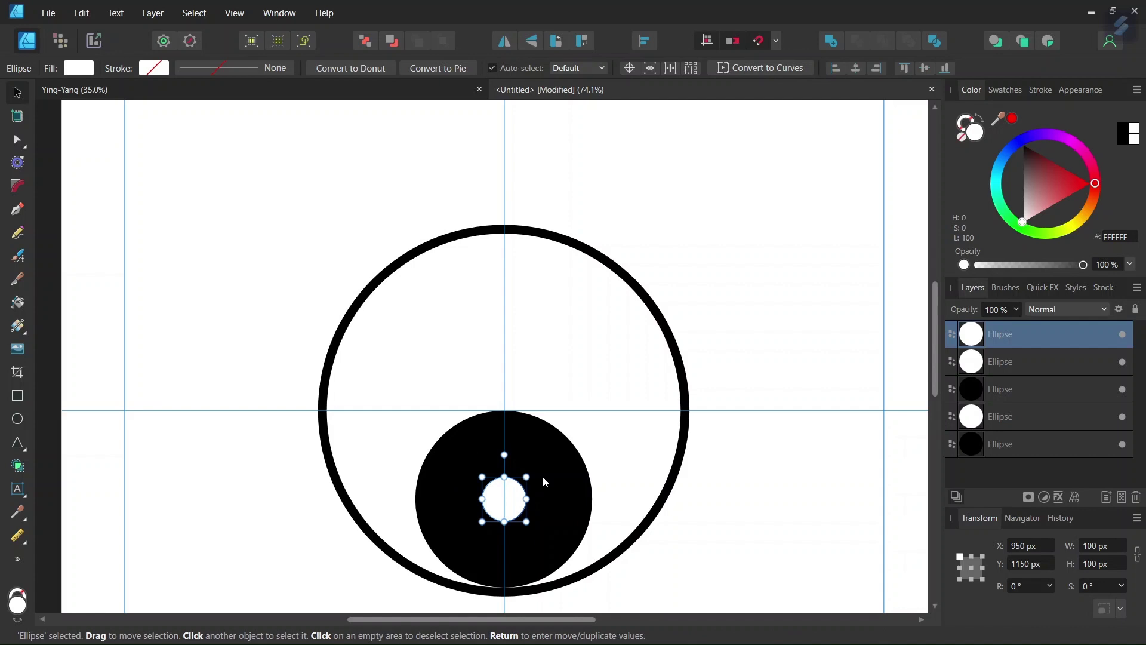
Duplicate the dot, move the copy into the upper white circle, and fill it black.
{"action": "key", "text": "ctrl+j"}
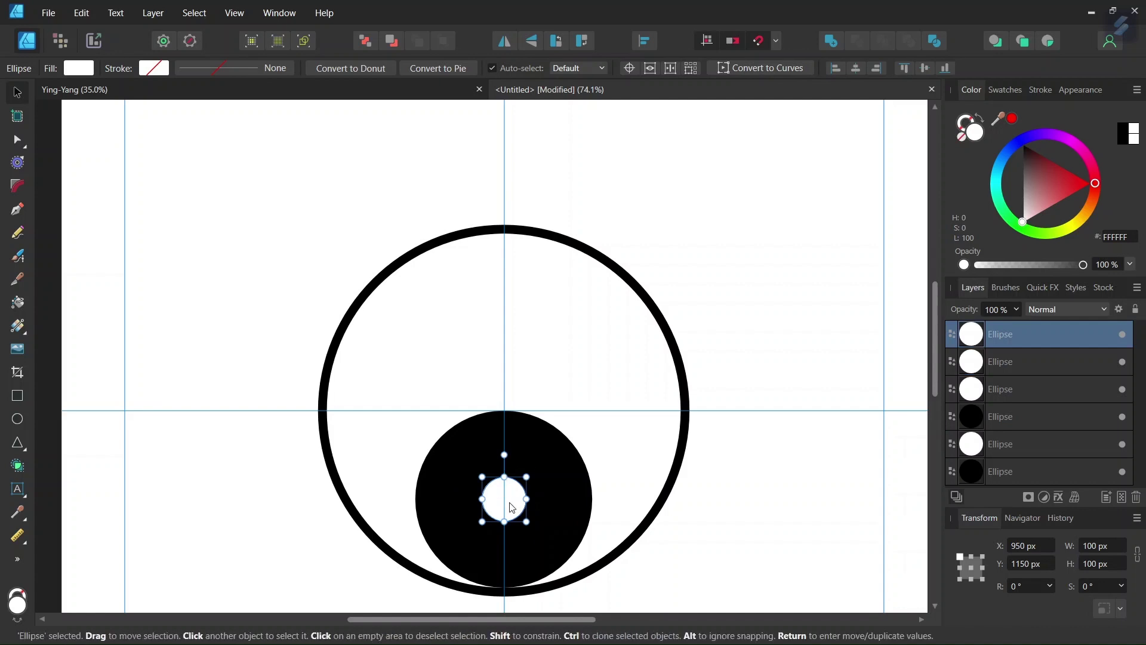
{"action": "left_click_drag", "start_coordinate": [512, 507], "coordinate": [510, 330]}
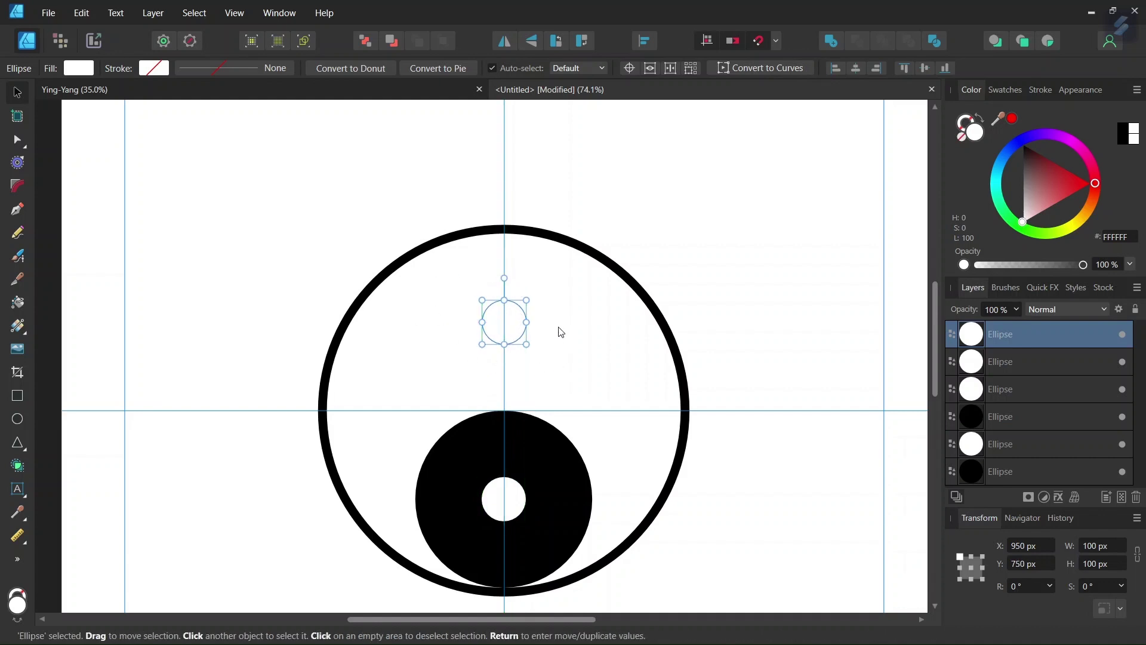
{"action": "left_click", "coordinate": [76, 69]}
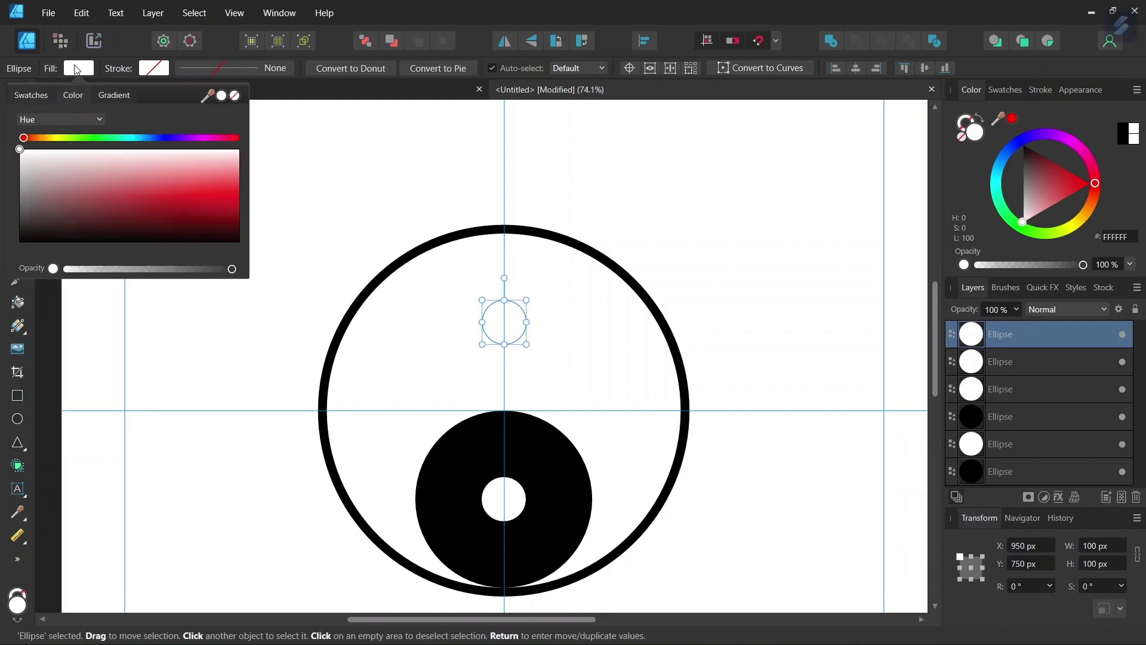
{"action": "left_click_drag", "start_coordinate": [77, 199], "coordinate": [21, 256]}
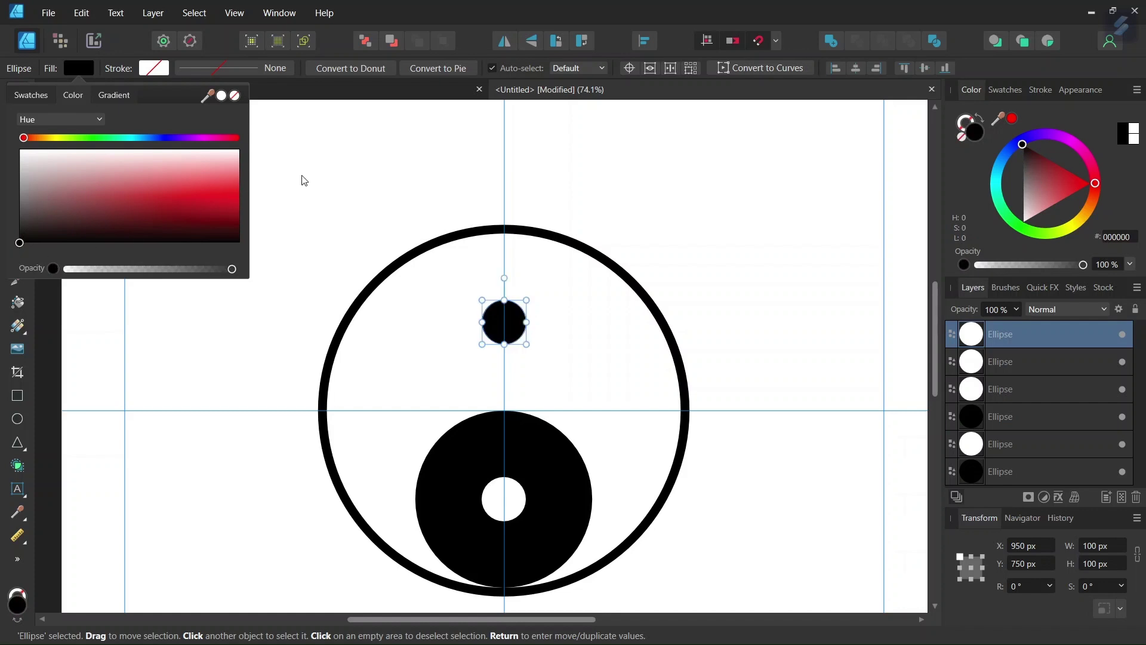
{"action": "left_click", "coordinate": [323, 177]}
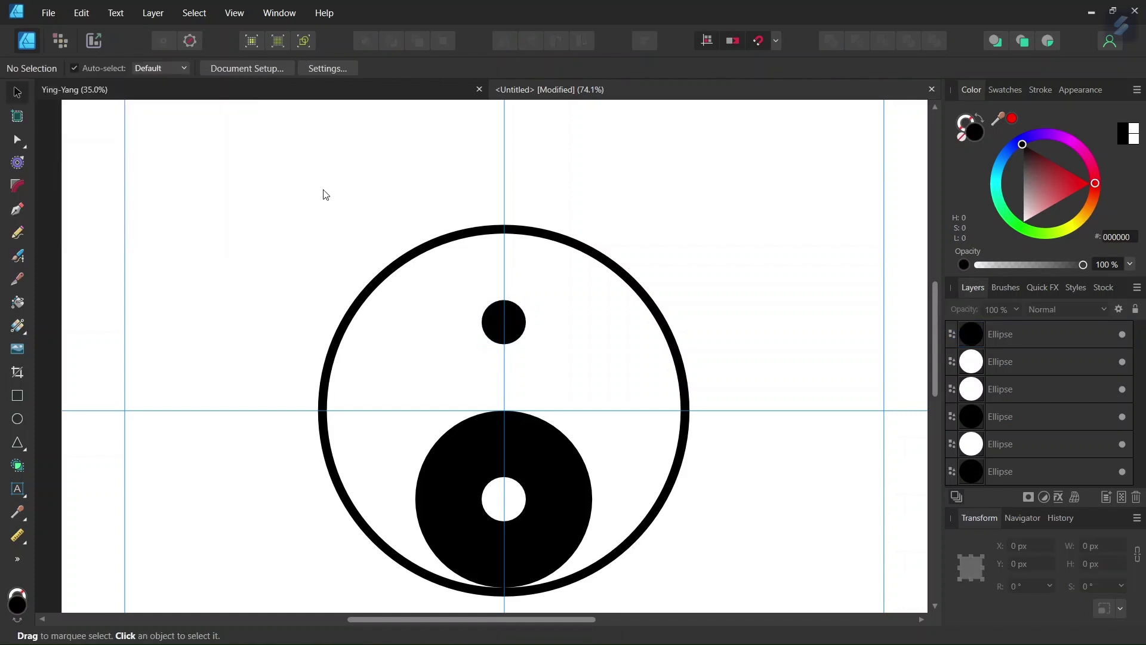
{"action": "scroll", "coordinate": [325, 195], "scroll_direction": "down", "scroll_amount": 1}
{"action": "scroll", "coordinate": [332, 225], "scroll_direction": "down", "scroll_amount": 1, "text": "ctrl"}
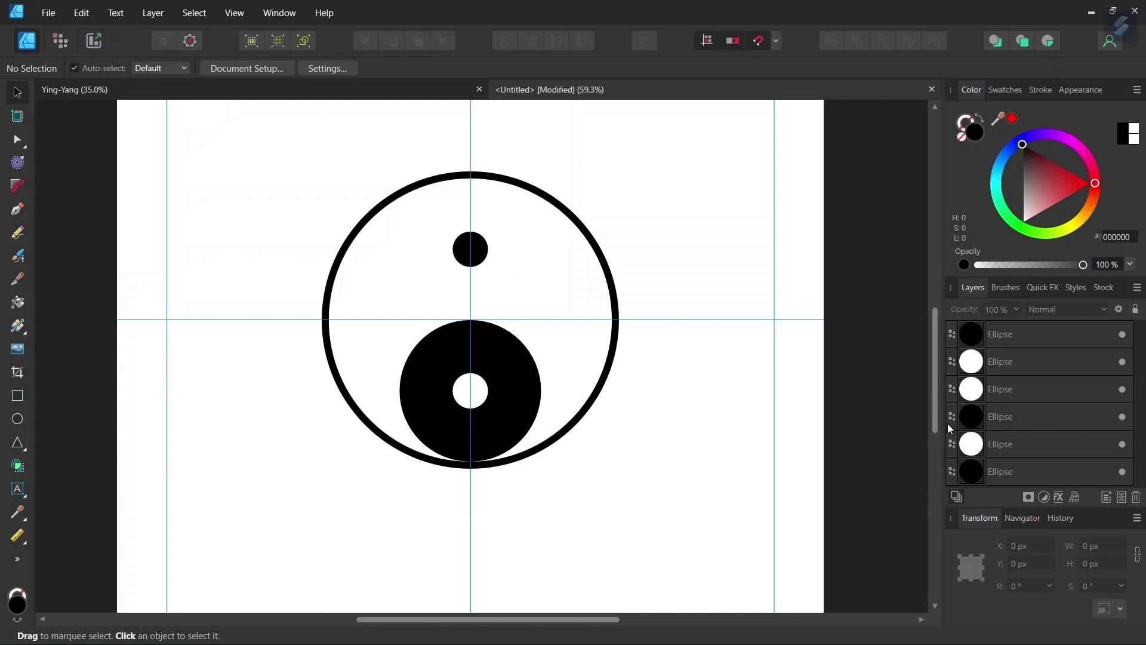
{"action": "left_click", "coordinate": [1004, 447]}
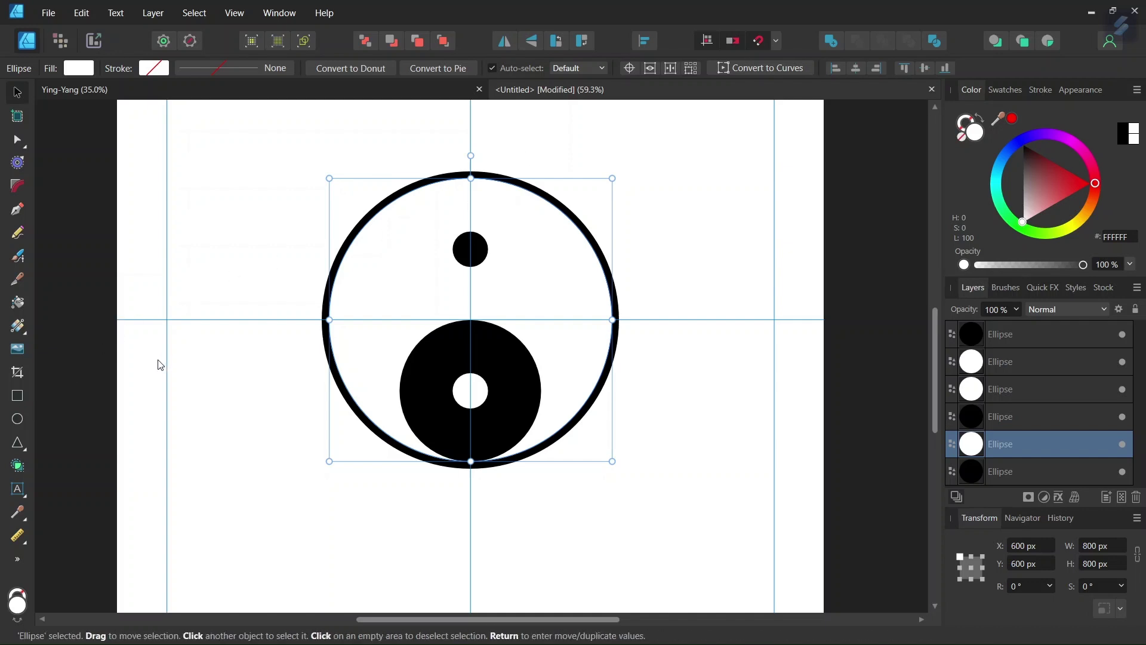
Draw a rectangle over the right half and subtract it from the large white circle.
{"action": "left_click", "coordinate": [25, 398]}
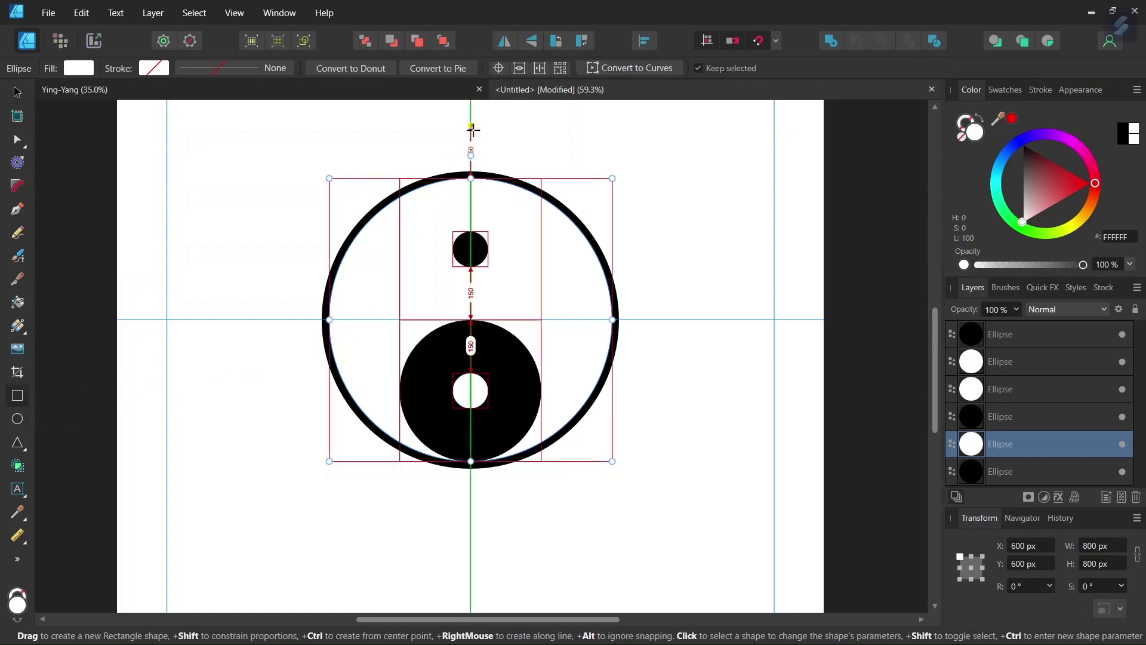
{"action": "left_click_drag", "start_coordinate": [471, 126], "coordinate": [644, 490]}
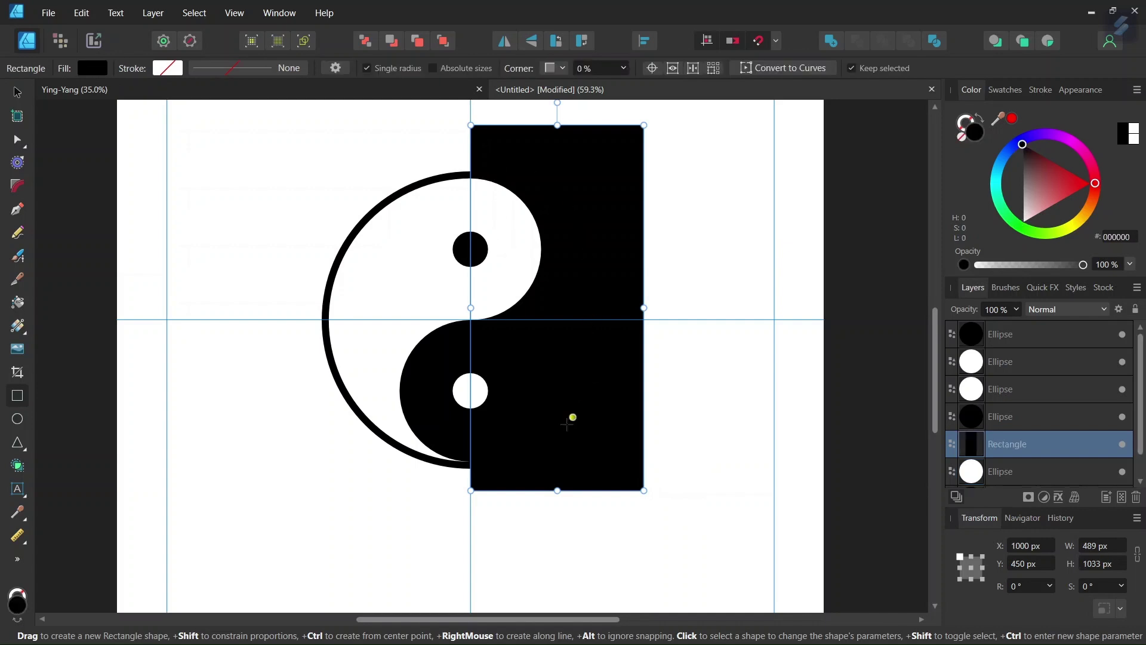
{"action": "scroll", "coordinate": [1001, 460], "scroll_direction": "down", "scroll_amount": 1}
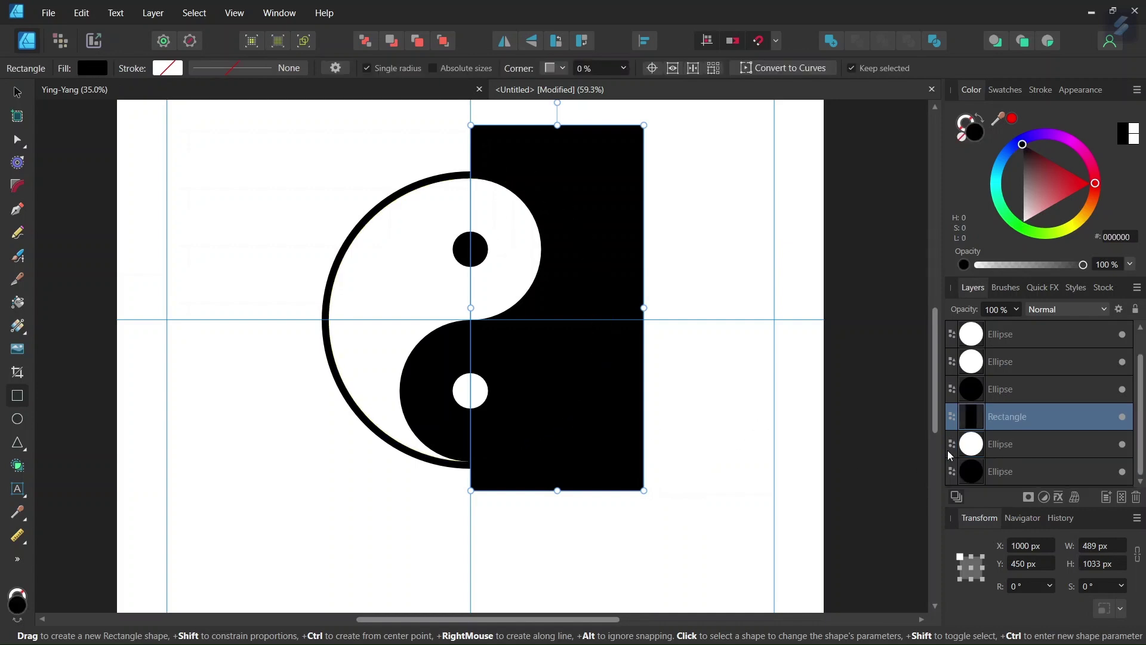
{"action": "left_click", "coordinate": [1008, 445], "text": "shift"}
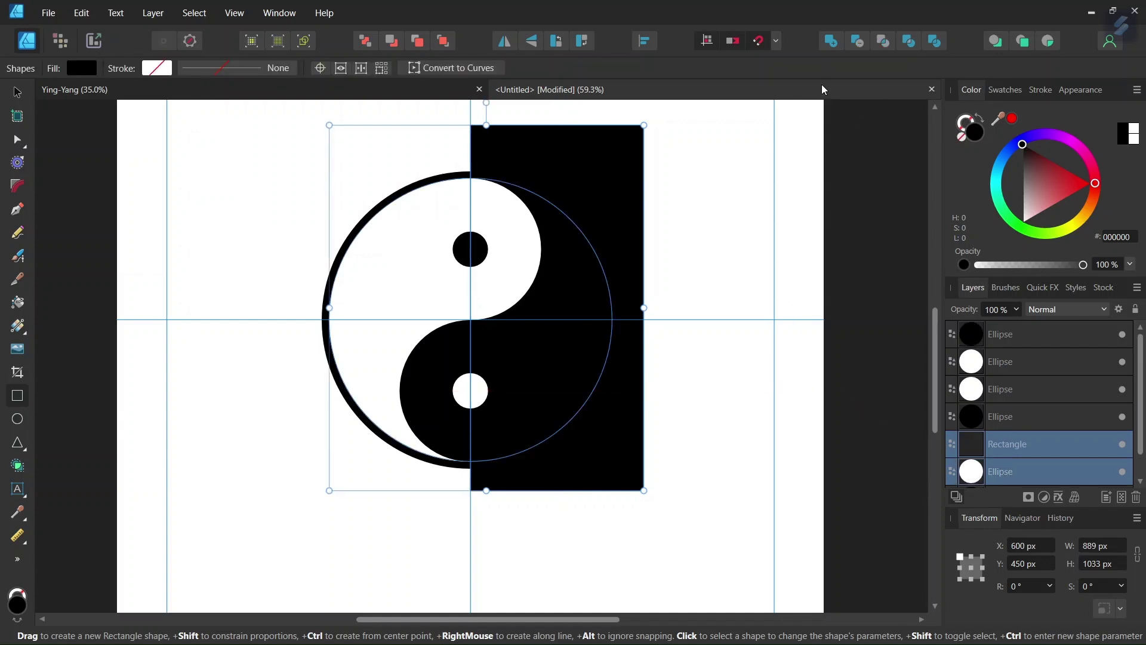
{"action": "left_click", "coordinate": [857, 40]}
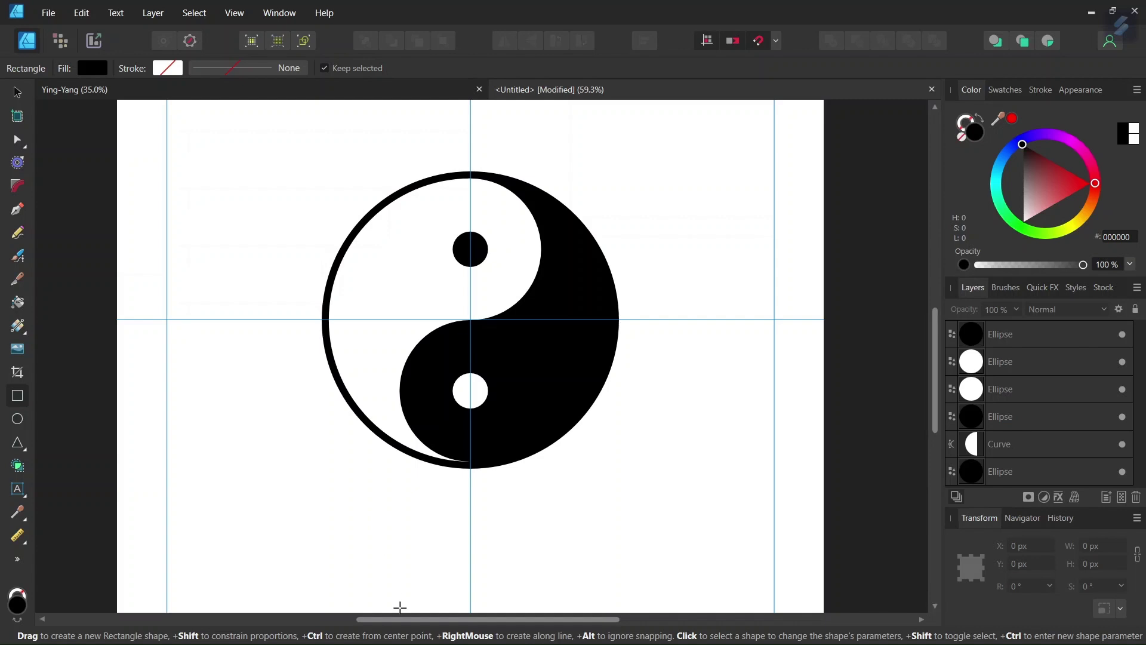
Undo the subtraction, delete the black rectangle, and select the top Ellipse layers.
{"action": "key", "text": "ctrl+z"}
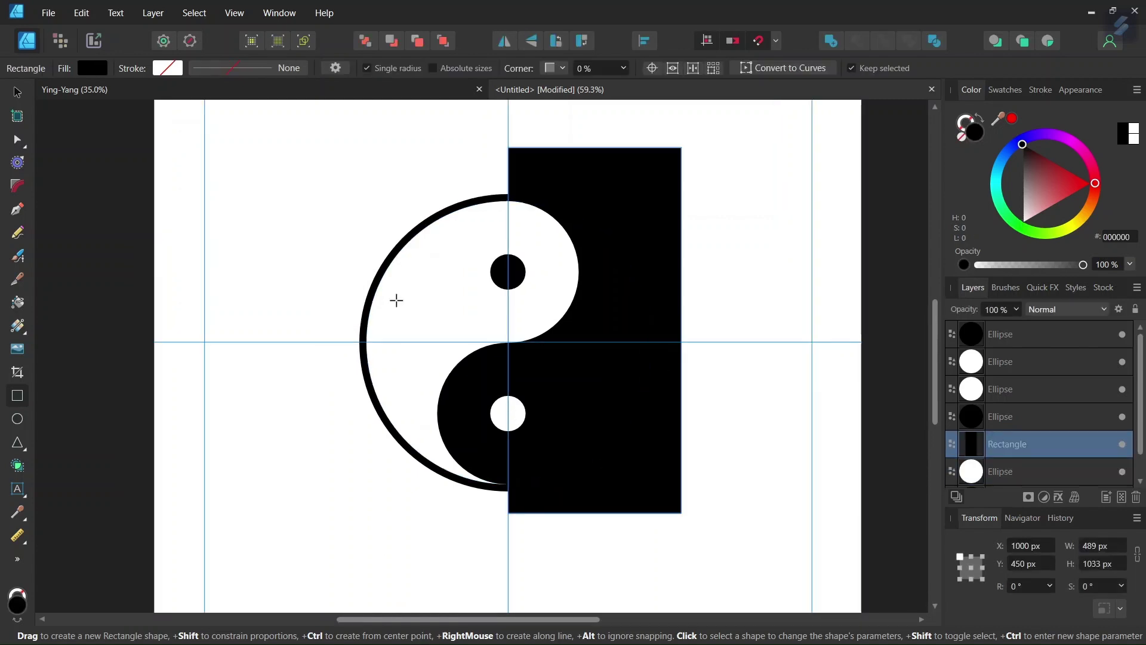
{"action": "key", "text": "Delete"}
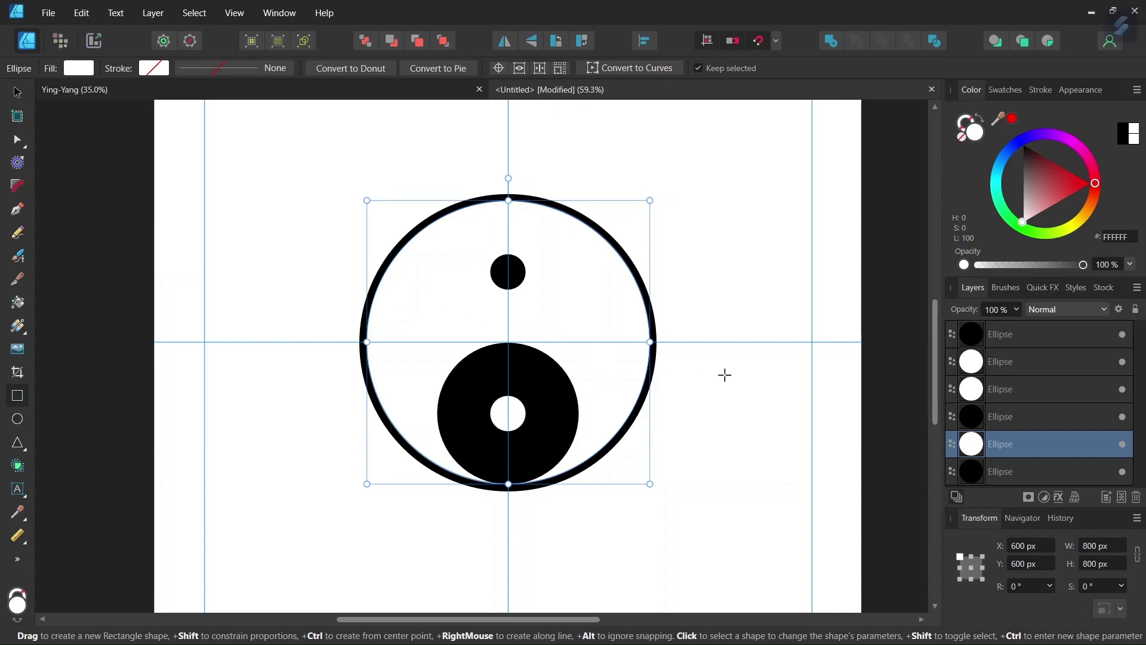
{"action": "scroll", "coordinate": [724, 374], "scroll_direction": "up", "scroll_amount": 2}
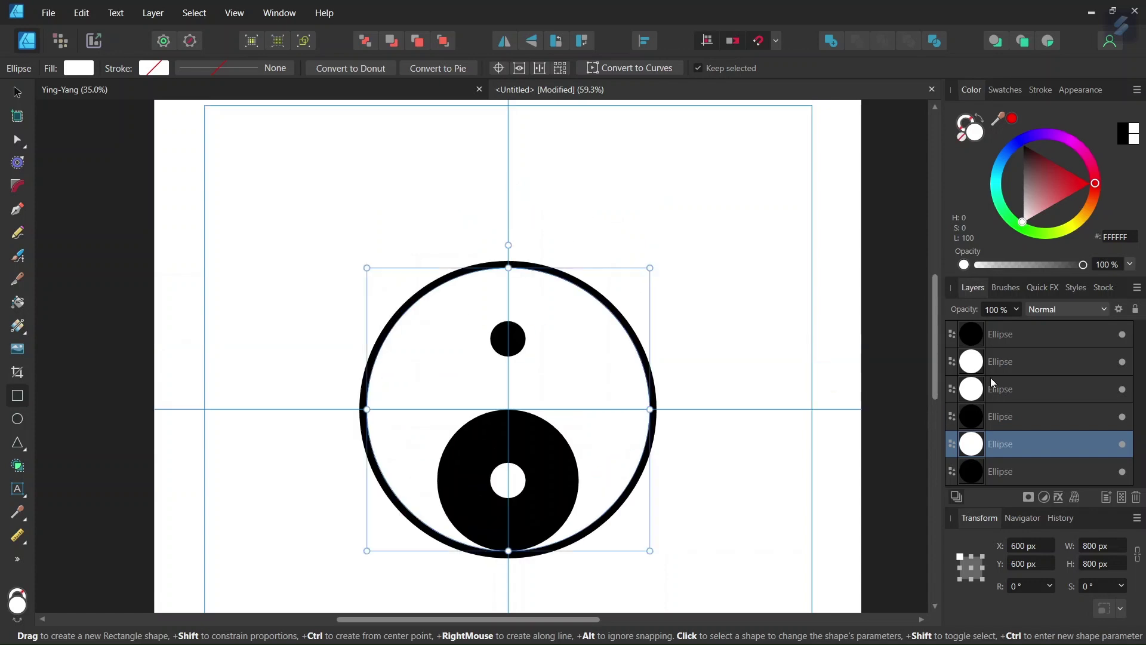
{"action": "left_click", "coordinate": [1005, 341]}
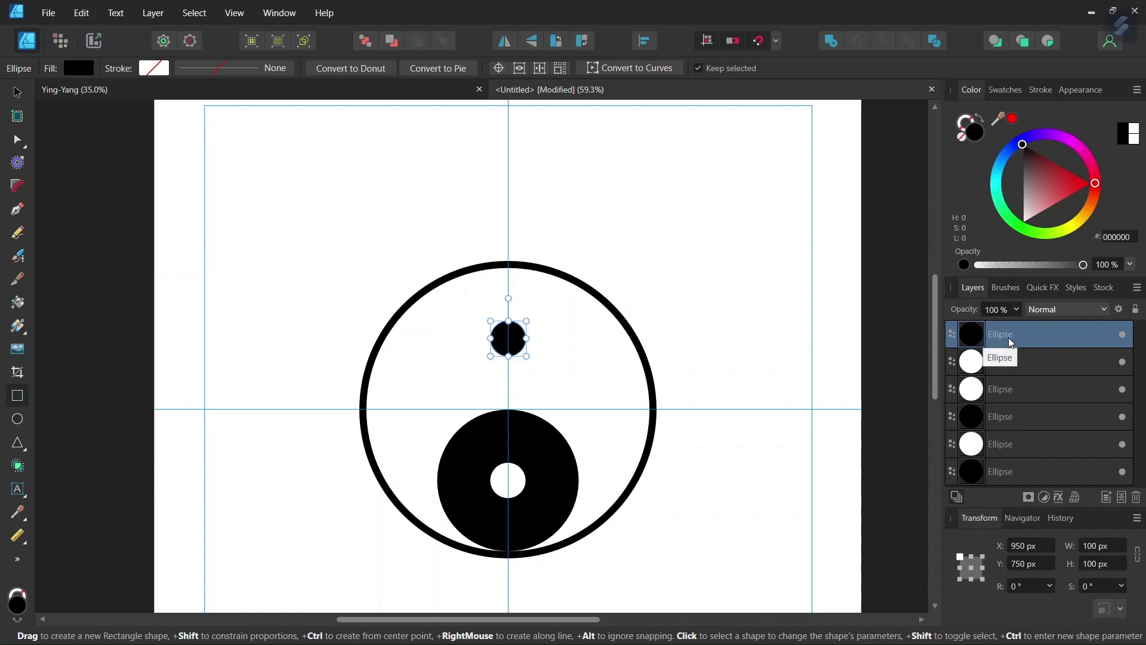
{"action": "left_click", "coordinate": [1022, 442], "text": "shift"}
{"action": "scroll", "coordinate": [294, 309], "scroll_direction": "down", "scroll_amount": 2}
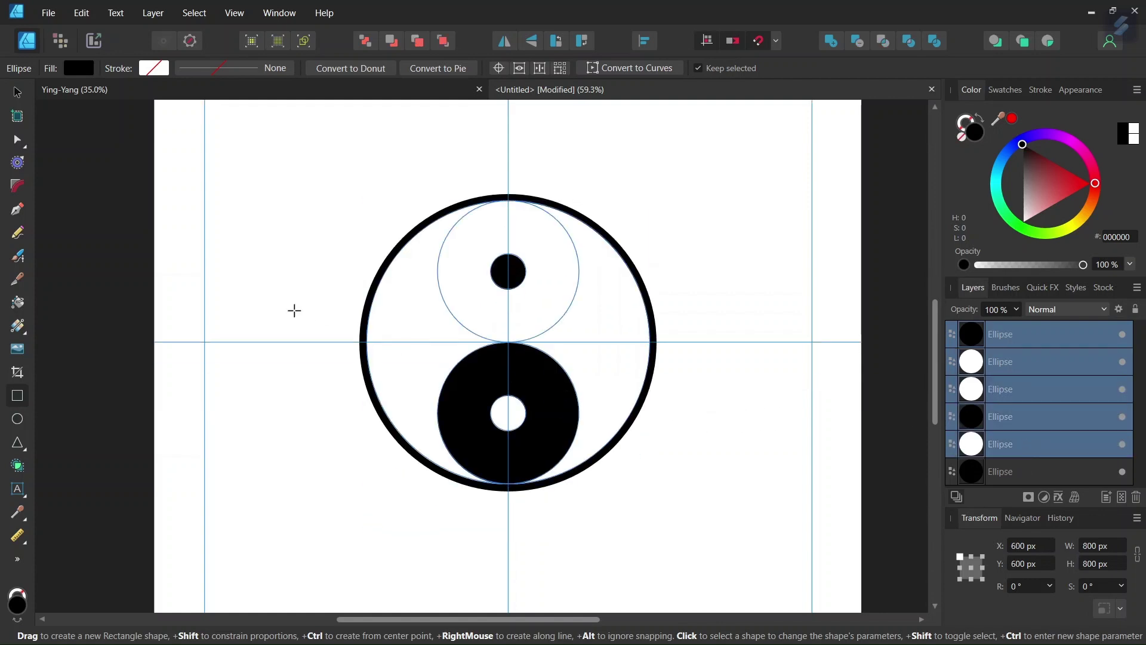
{"action": "scroll", "coordinate": [287, 289], "scroll_direction": "up", "scroll_amount": 1}
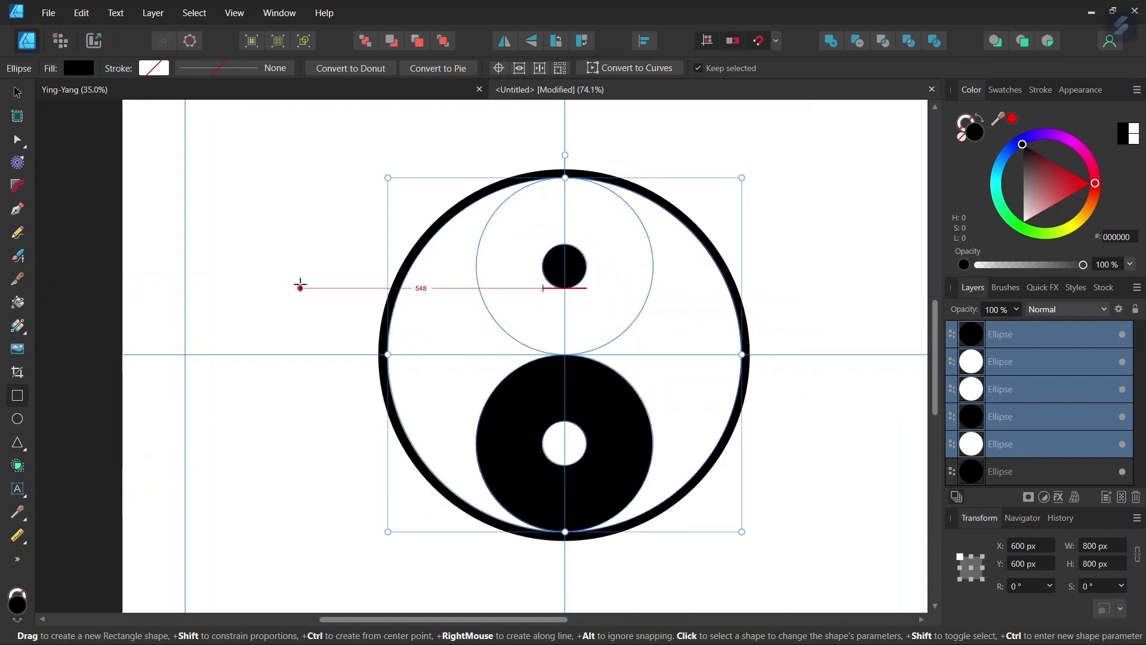
Merge the lower black circle with the right crescent using the Shape Builder tool.
{"action": "left_click", "coordinate": [17, 465]}
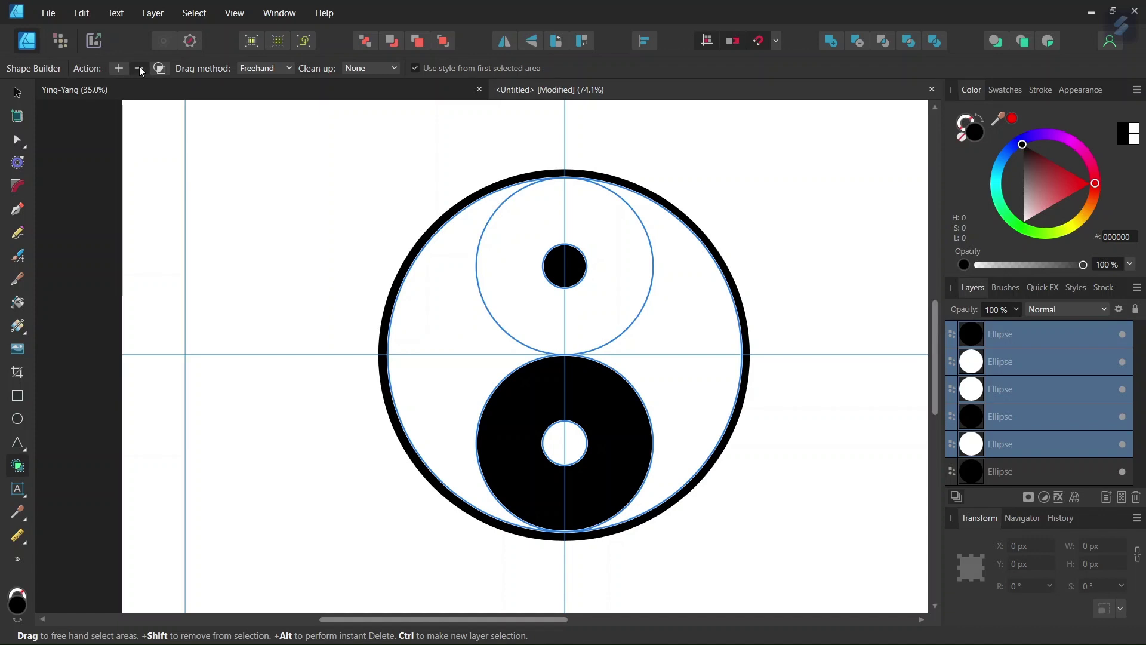
{"action": "key", "text": "alt"}
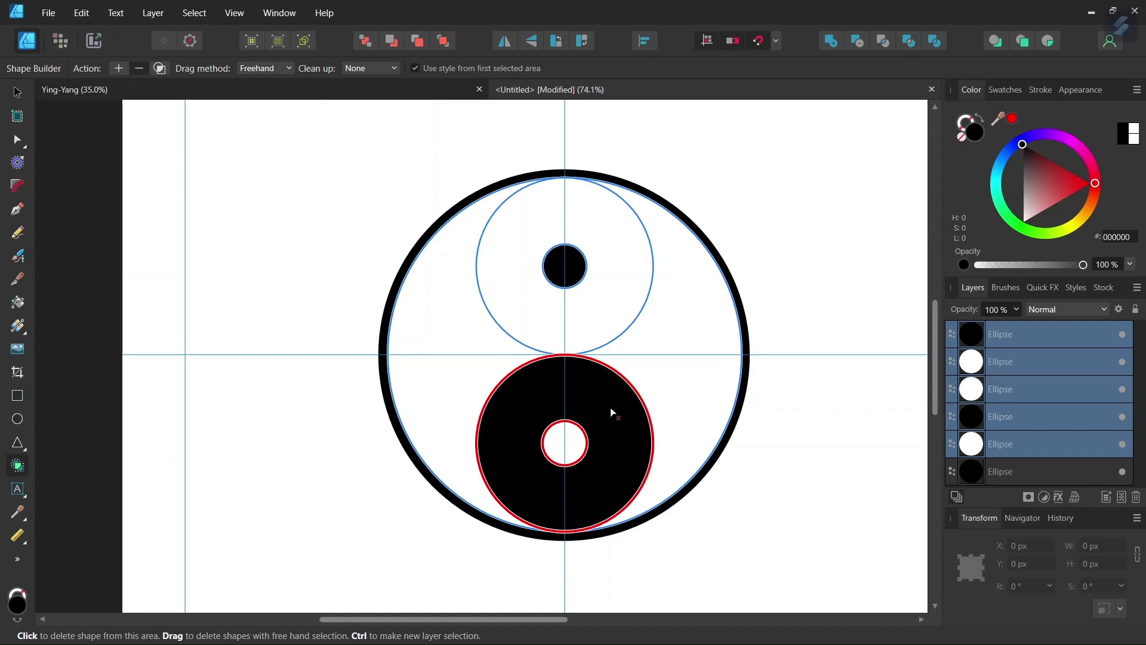
{"action": "mouse_move", "coordinate": [611, 407]}
{"action": "left_mouse_down"}
{"action": "mouse_move", "coordinate": [686, 287]}
{"action": "mouse_move", "coordinate": [639, 369]}
{"action": "left_mouse_up"}
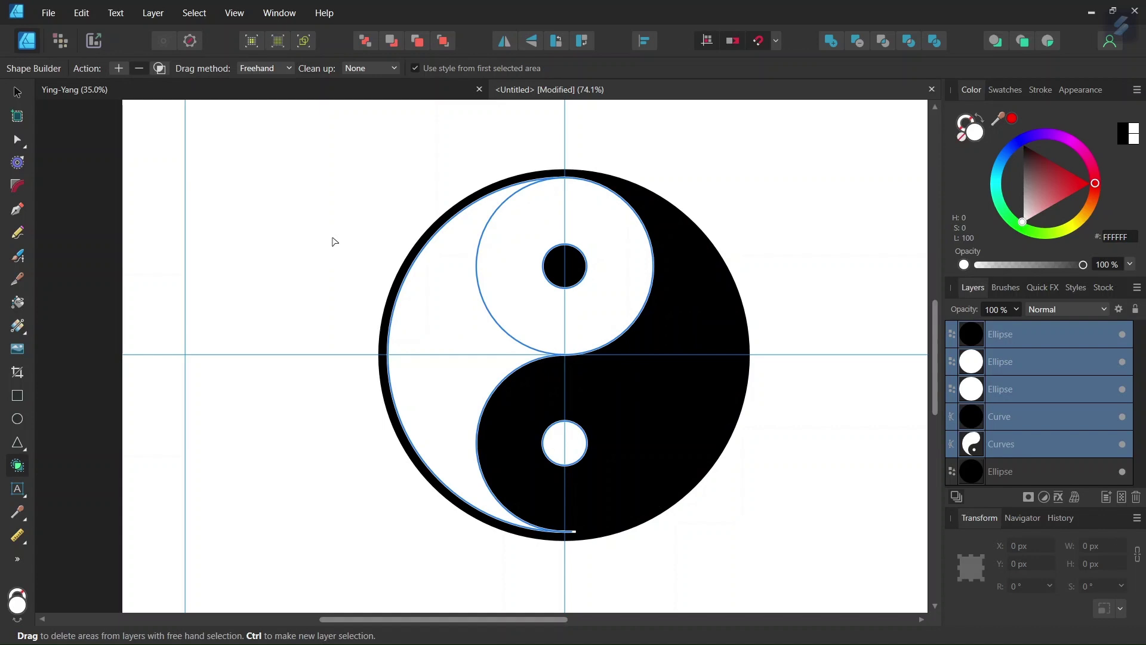
{"action": "key", "text": "Escape"}
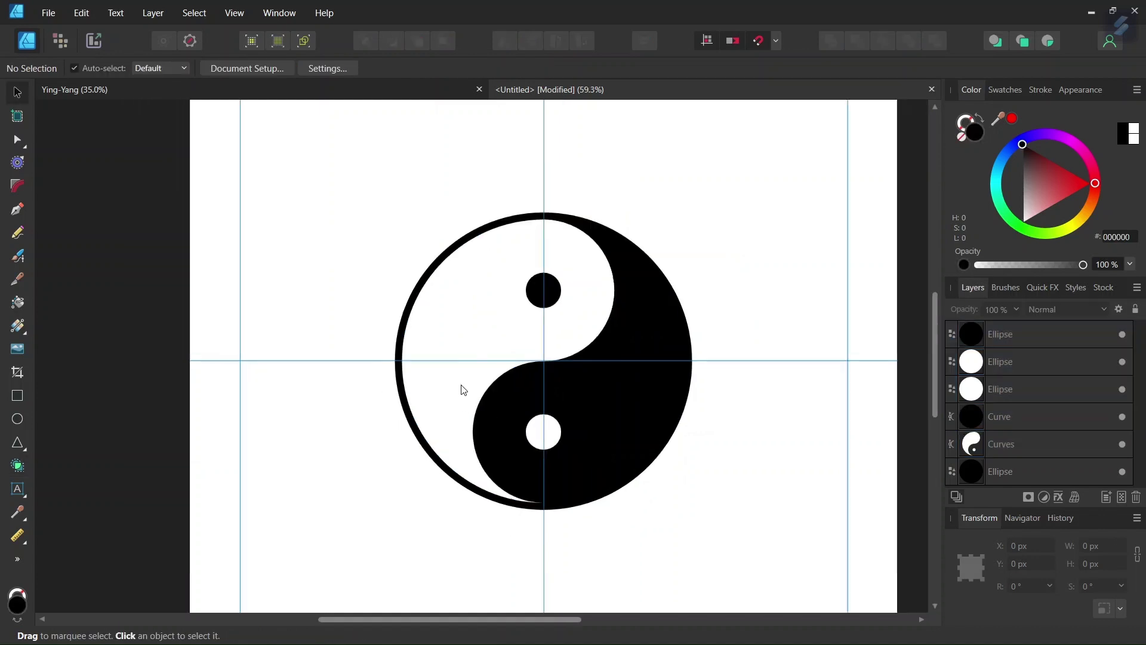
{"action": "scroll", "coordinate": [454, 388], "scroll_direction": "down", "scroll_amount": 1}
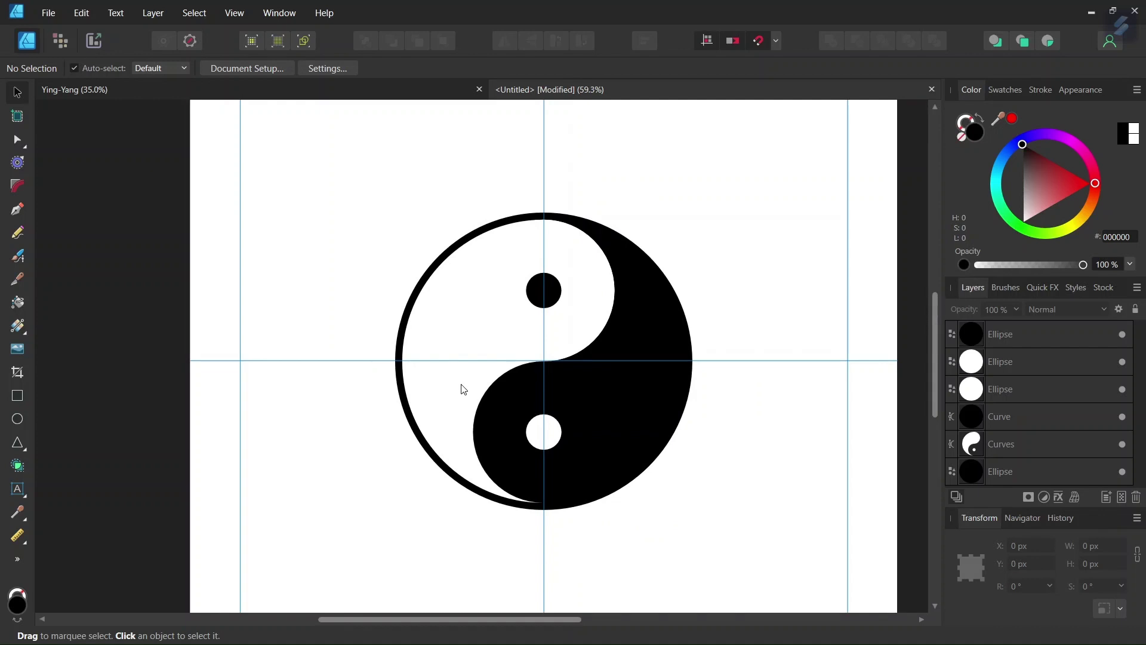